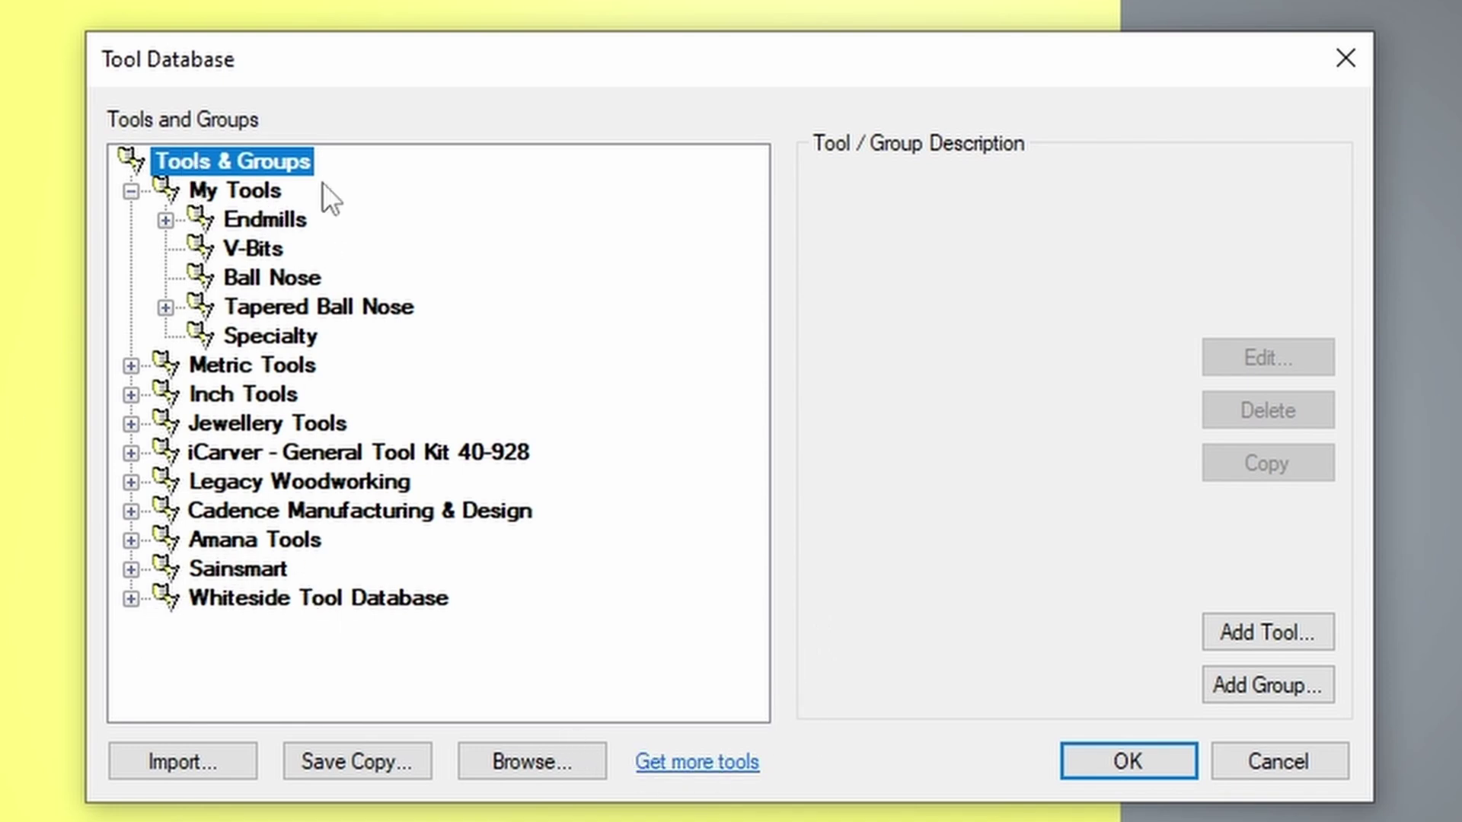
Step: Open a new tool entry in the Endmills group under My Tools
click(264, 220)
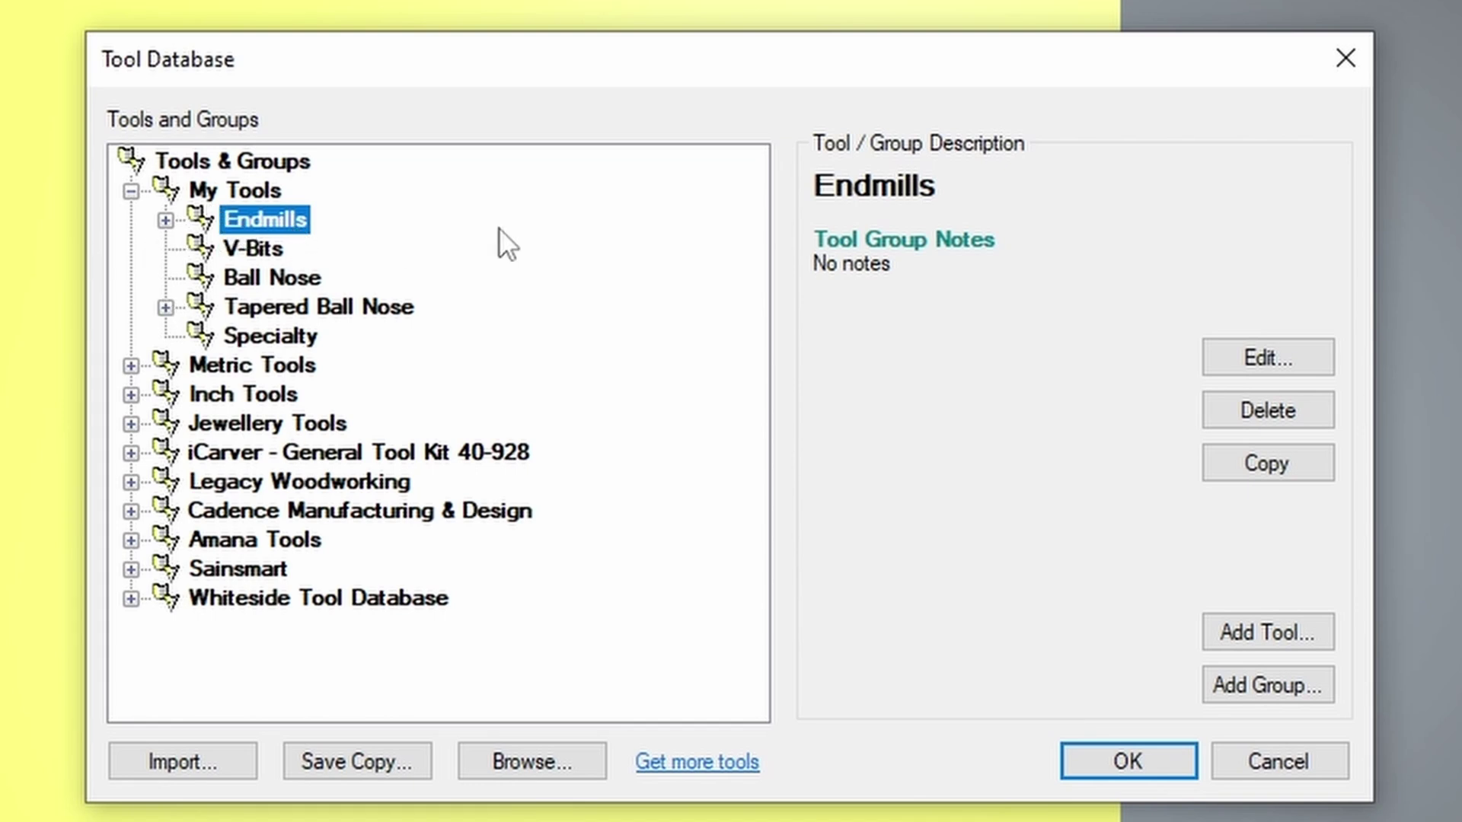
click(1300, 625)
drag(805, 46, 709, 67)
click(336, 121)
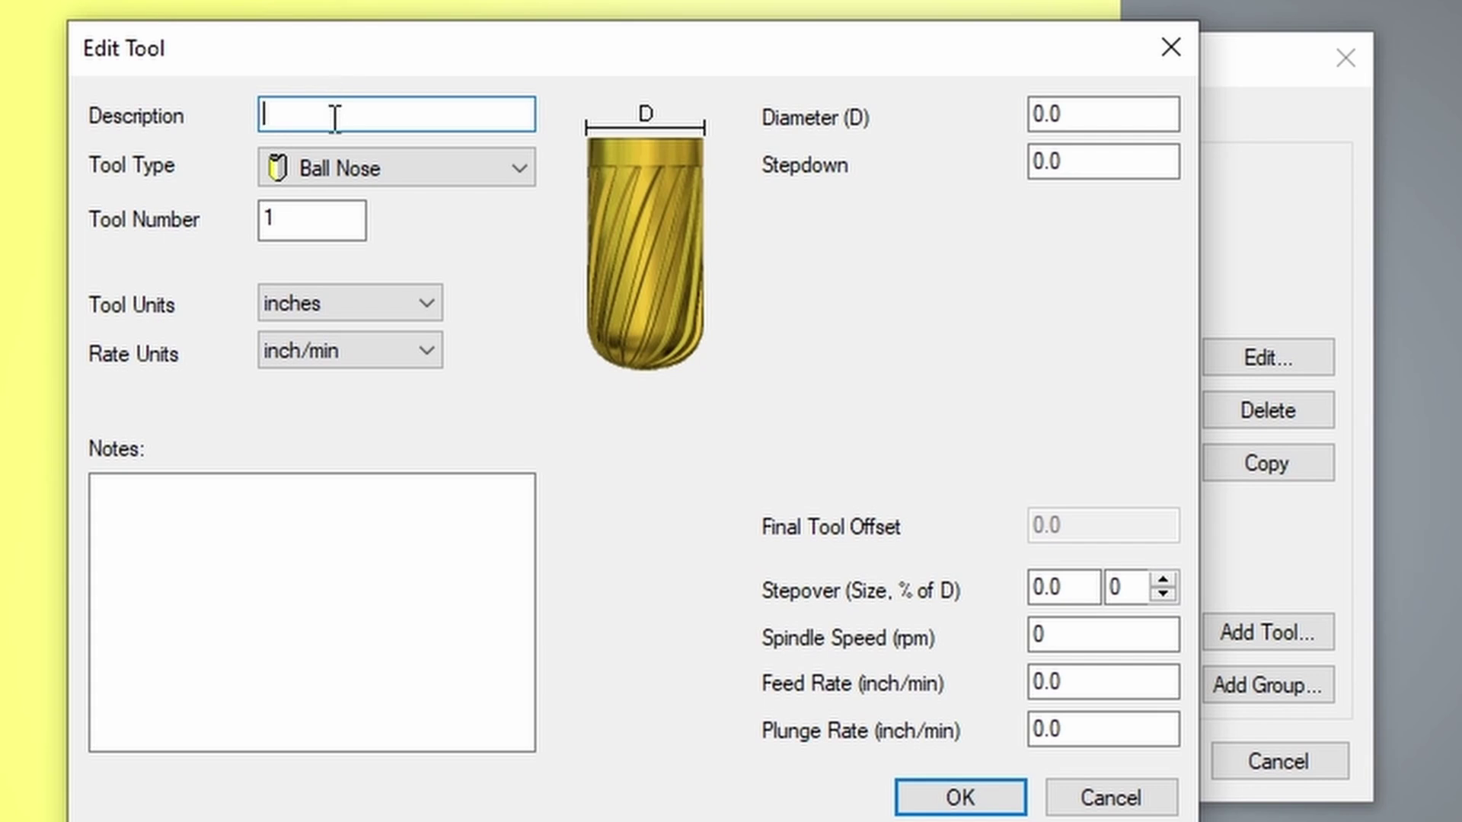
mouse_move(500, 39)
mouse_down()
mouse_move(816, 436)
mouse_move(747, 89)
mouse_move(620, 42)
mouse_move(515, 34)
mouse_up()
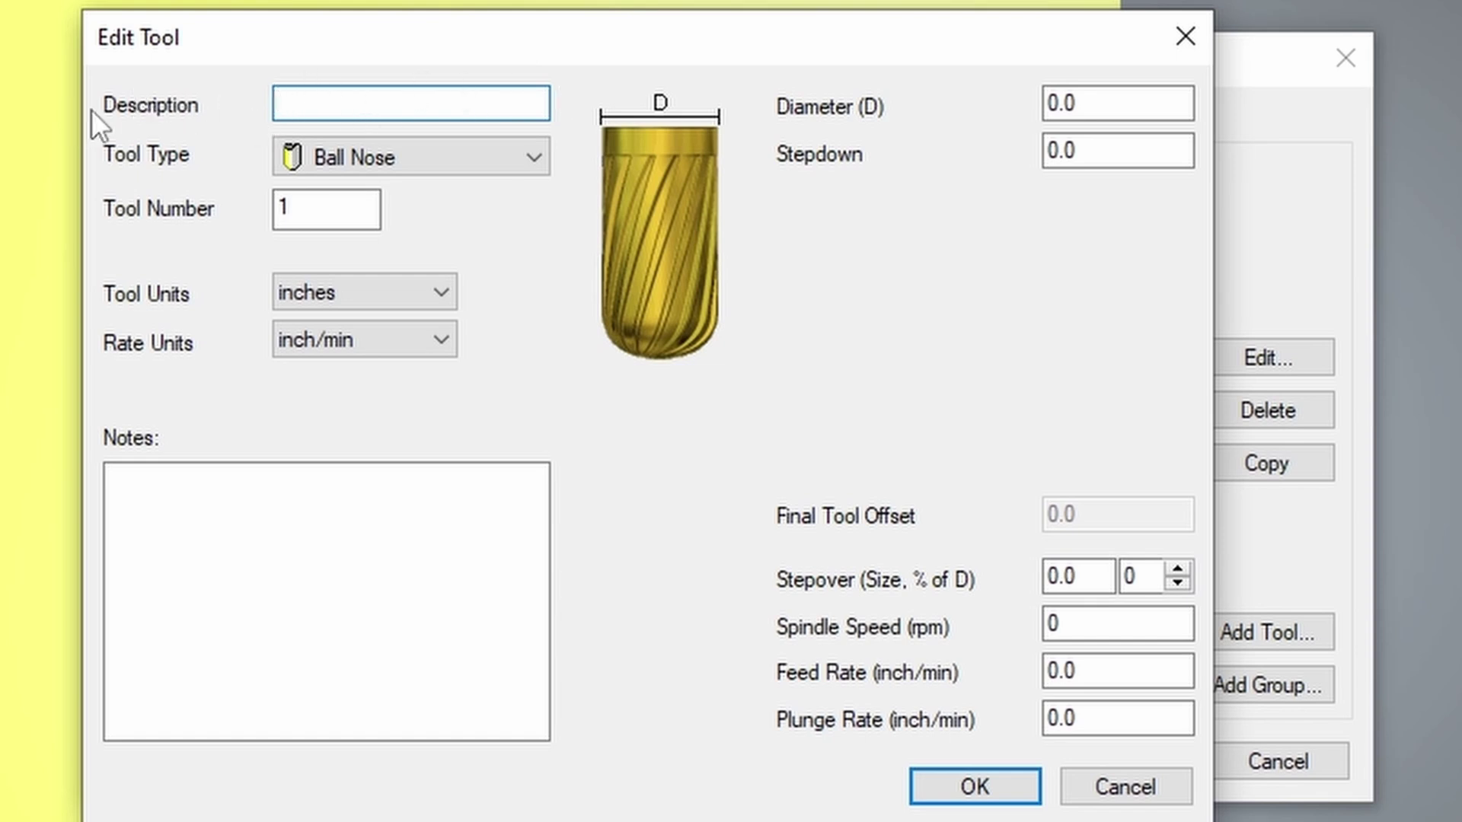
Step: Look through the available tool types, previewing V-Bit and returning to Ball Nose
click(459, 162)
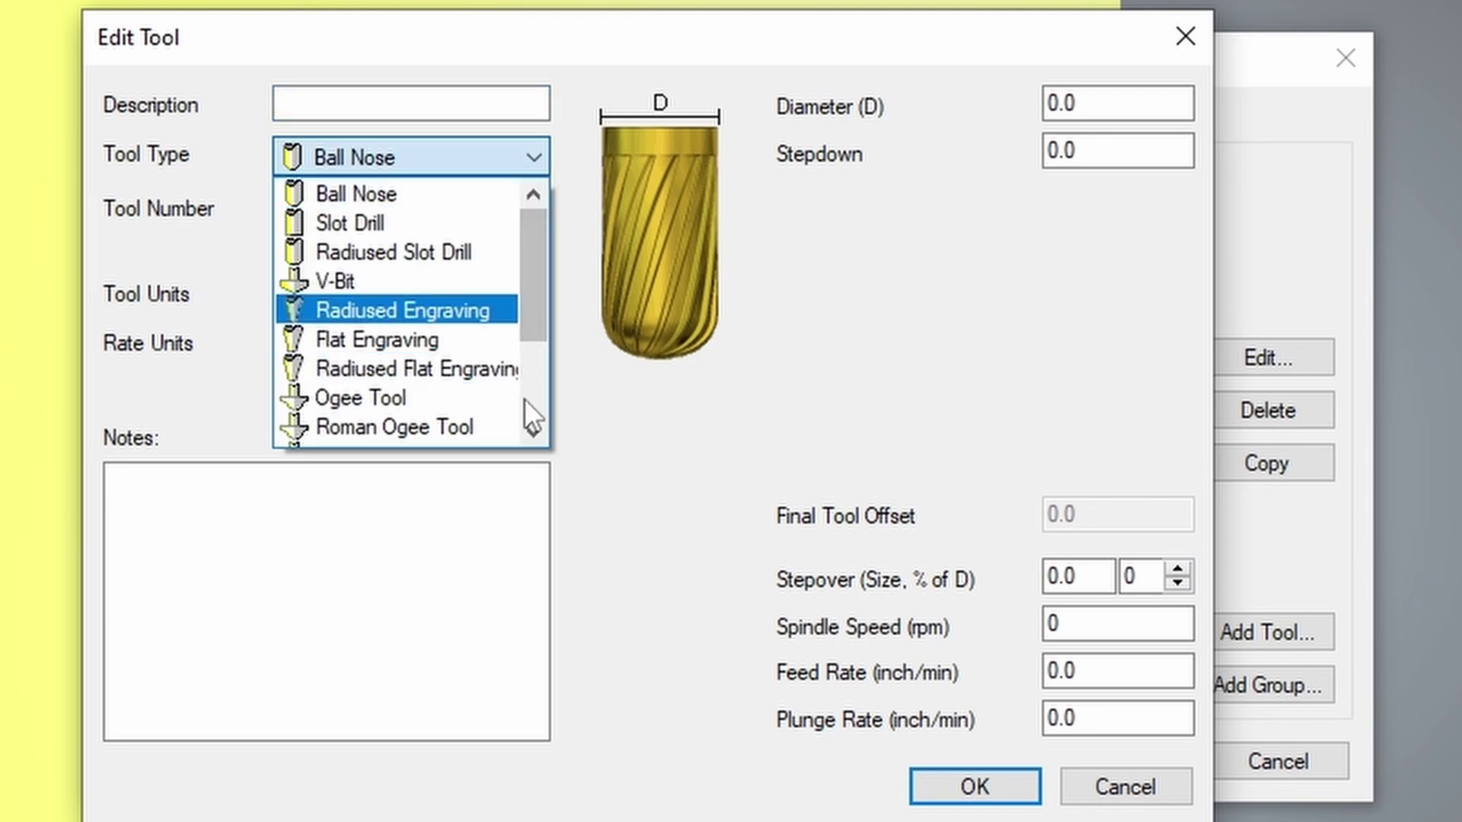
click(514, 281)
click(509, 160)
scroll(494, 320, up, 1)
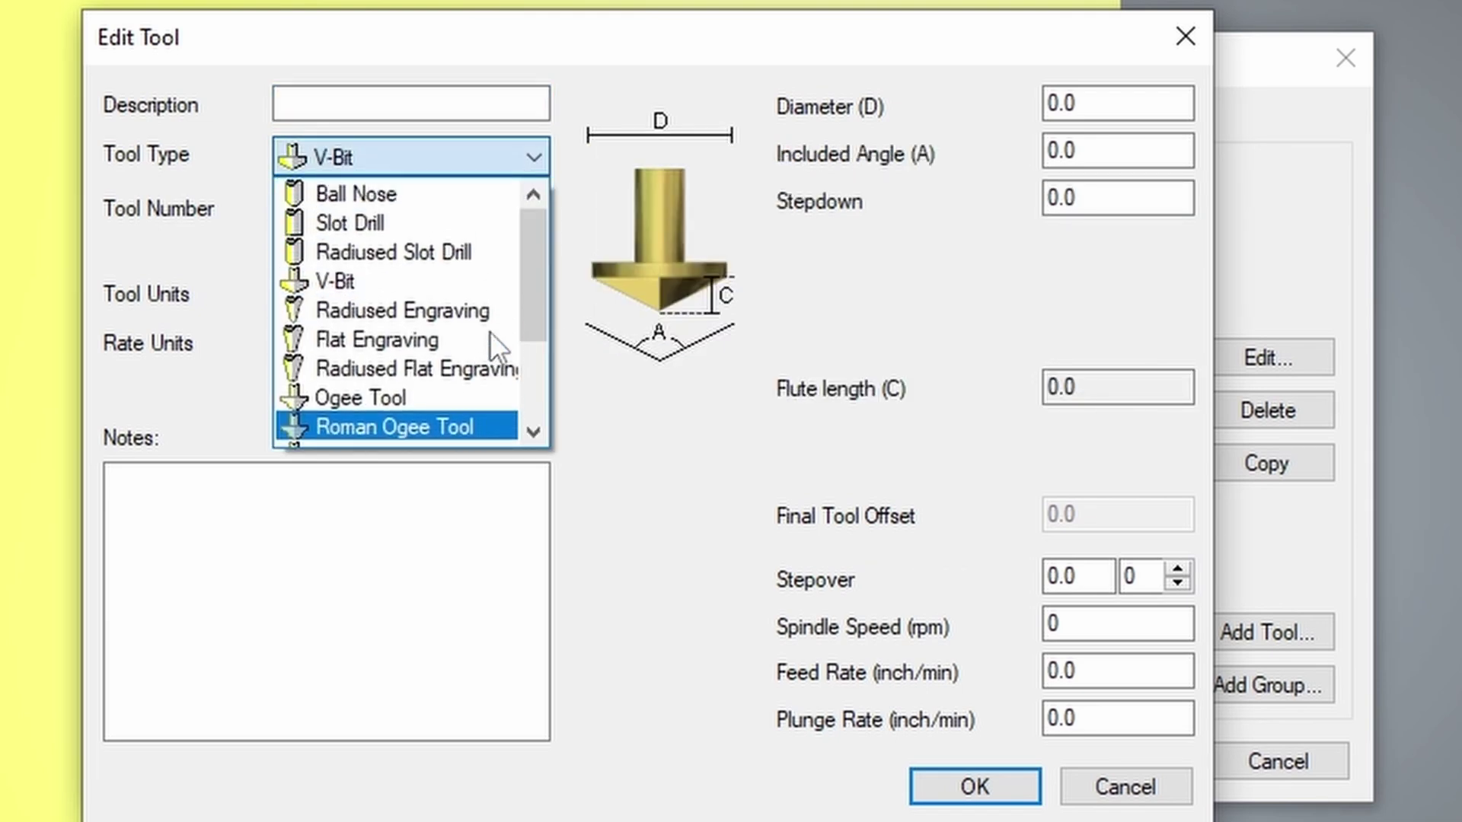
click(425, 189)
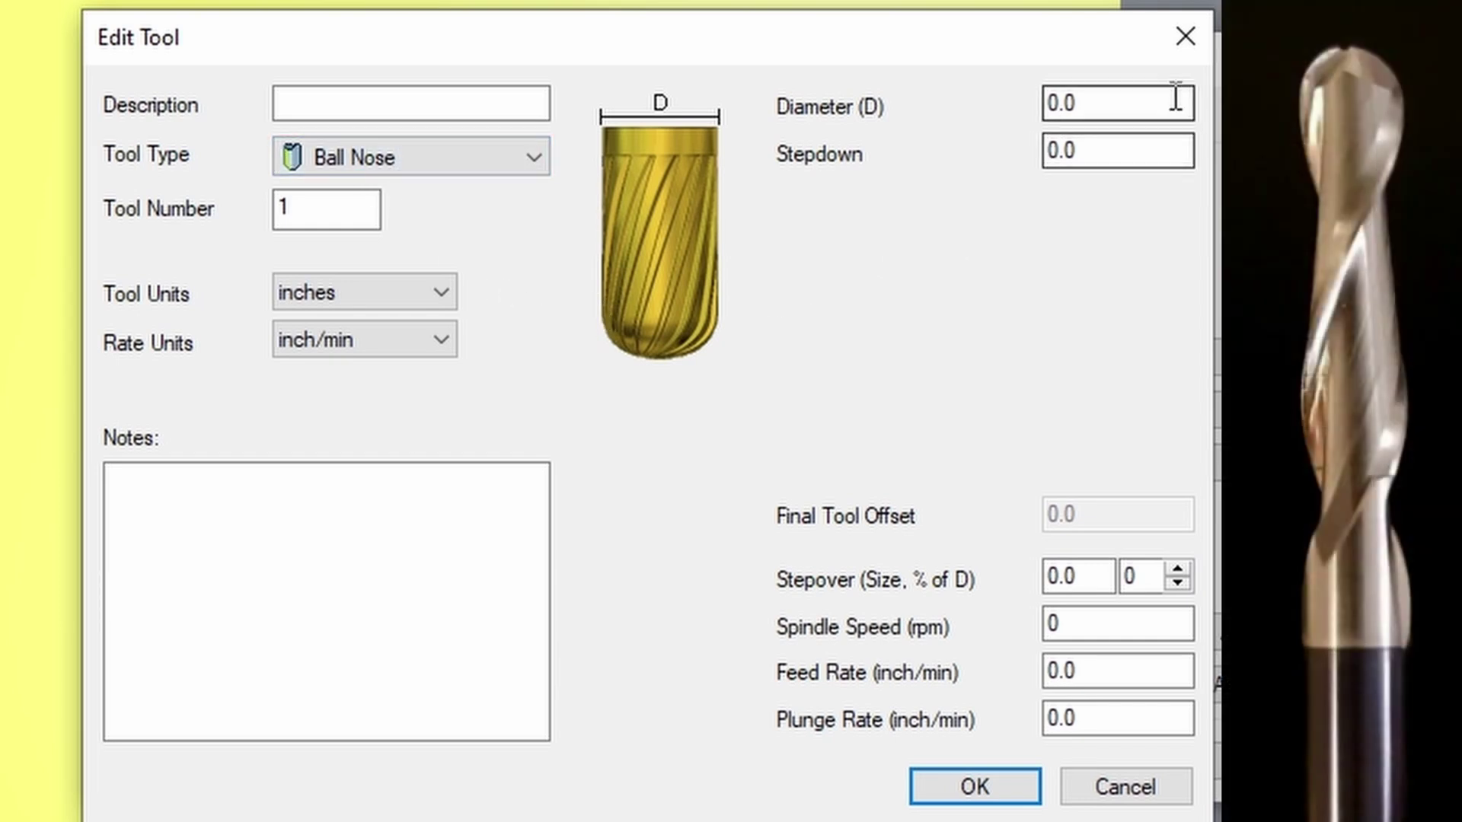
Step: Examine the Ball Nose tool's diameter, stepdown, spindle speed, feed rate and plunge rate fields
click(1168, 102)
double_click(1169, 102)
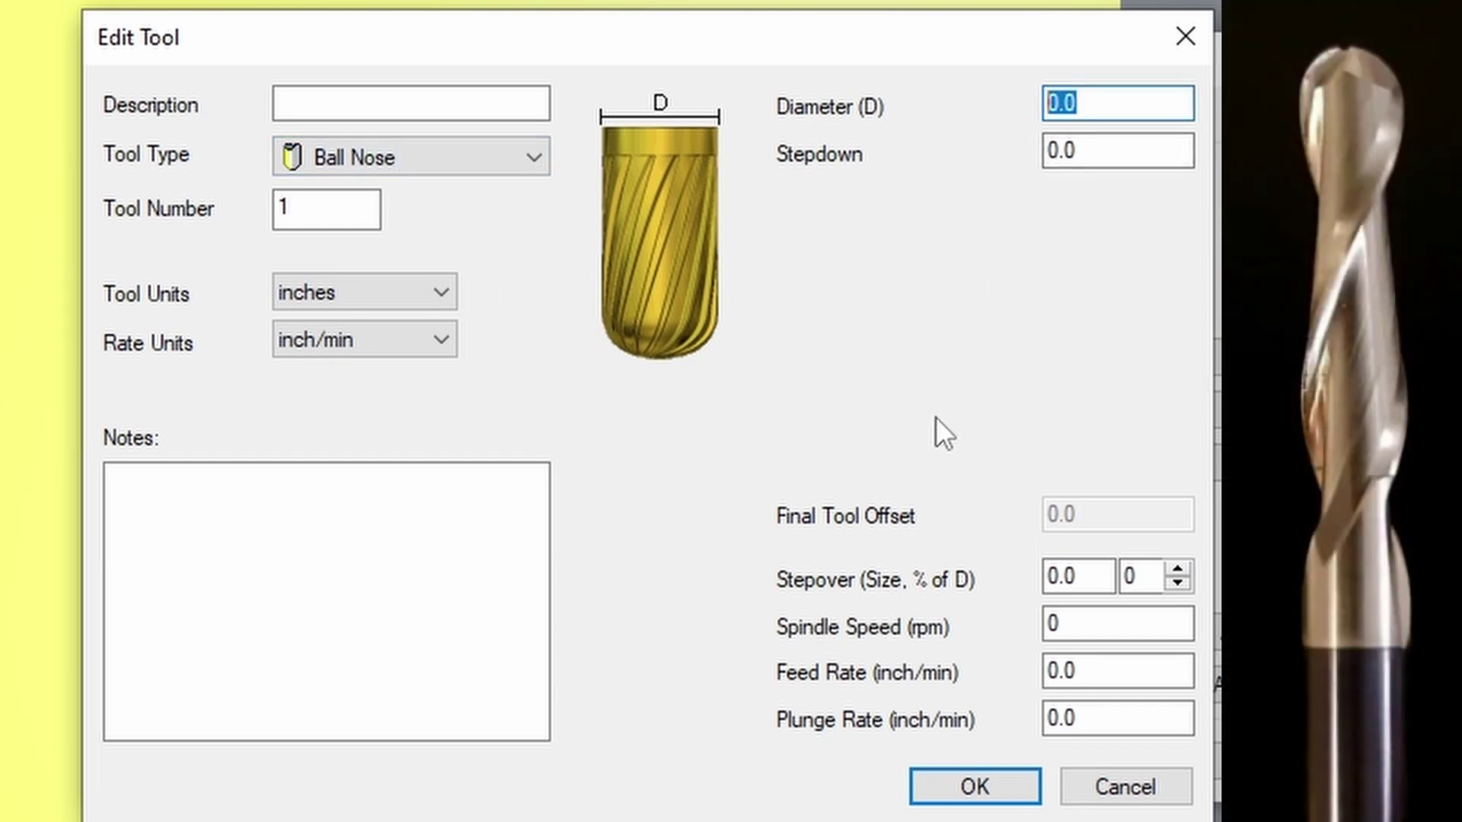
click(1116, 147)
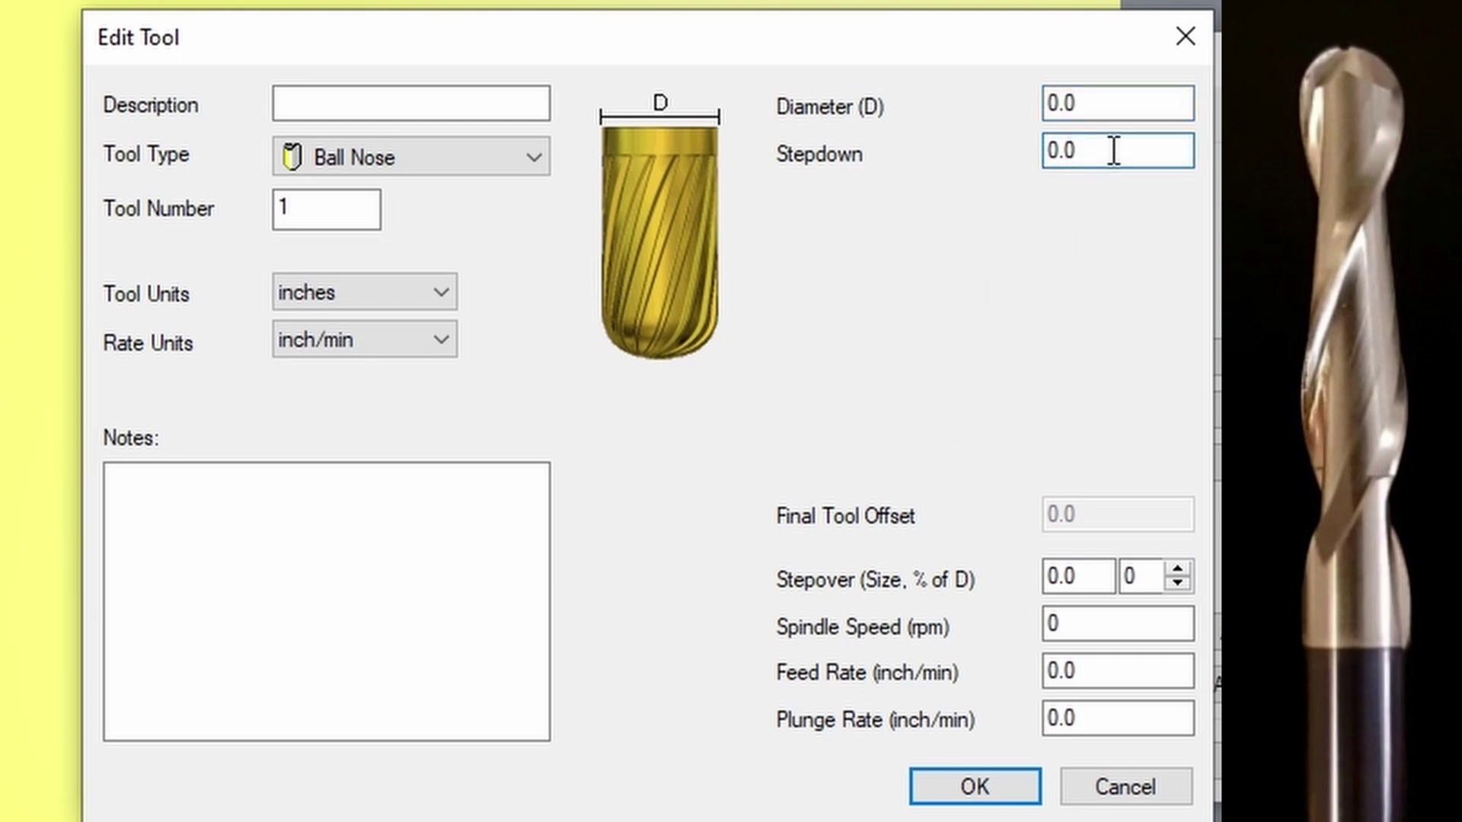
double_click(1106, 633)
click(1132, 678)
click(1132, 722)
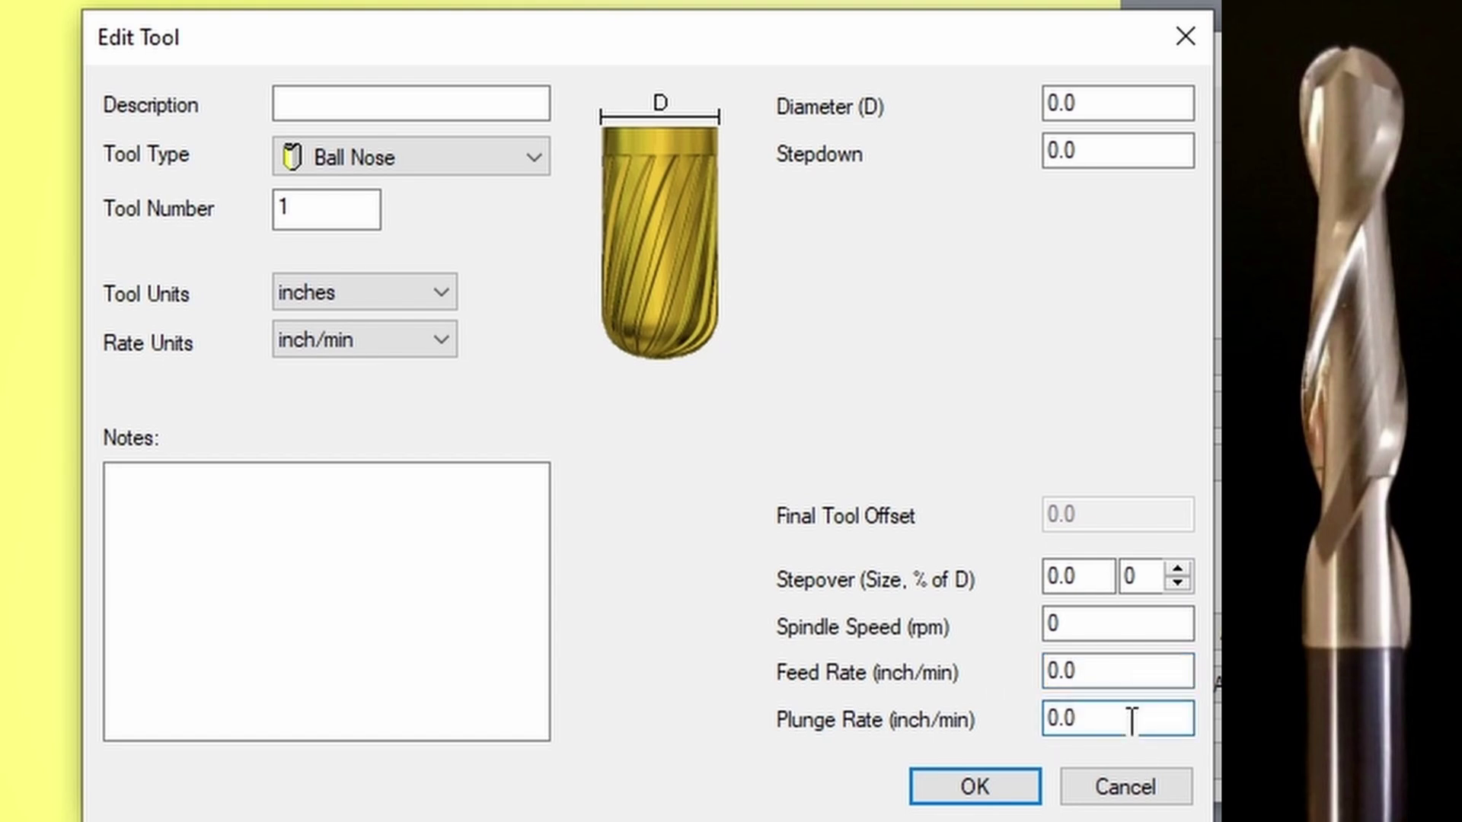
Step: Review the tool unit choices, keeping inches, and begin entering the Ball Nose diameter
click(441, 295)
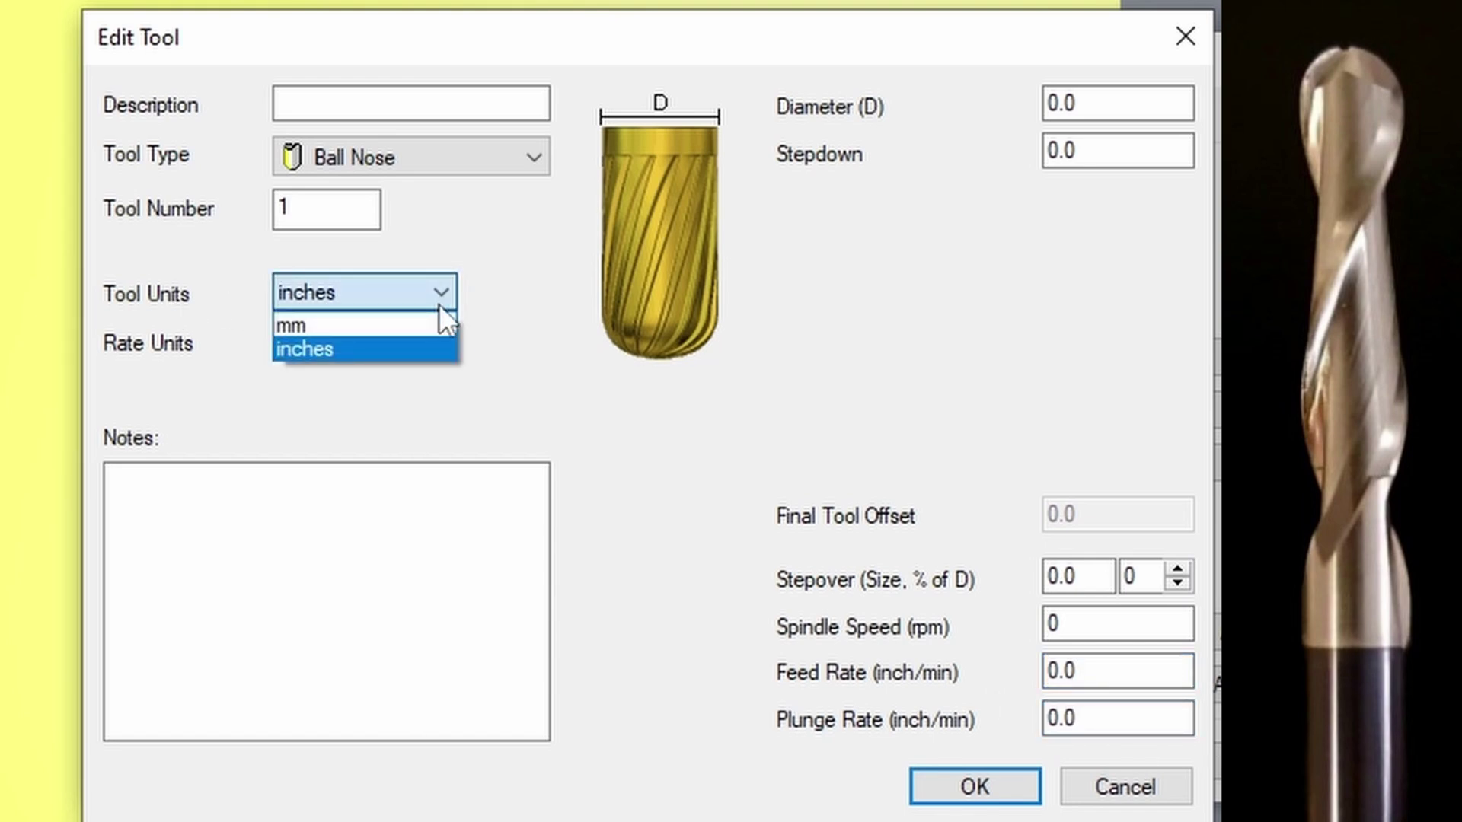
click(438, 304)
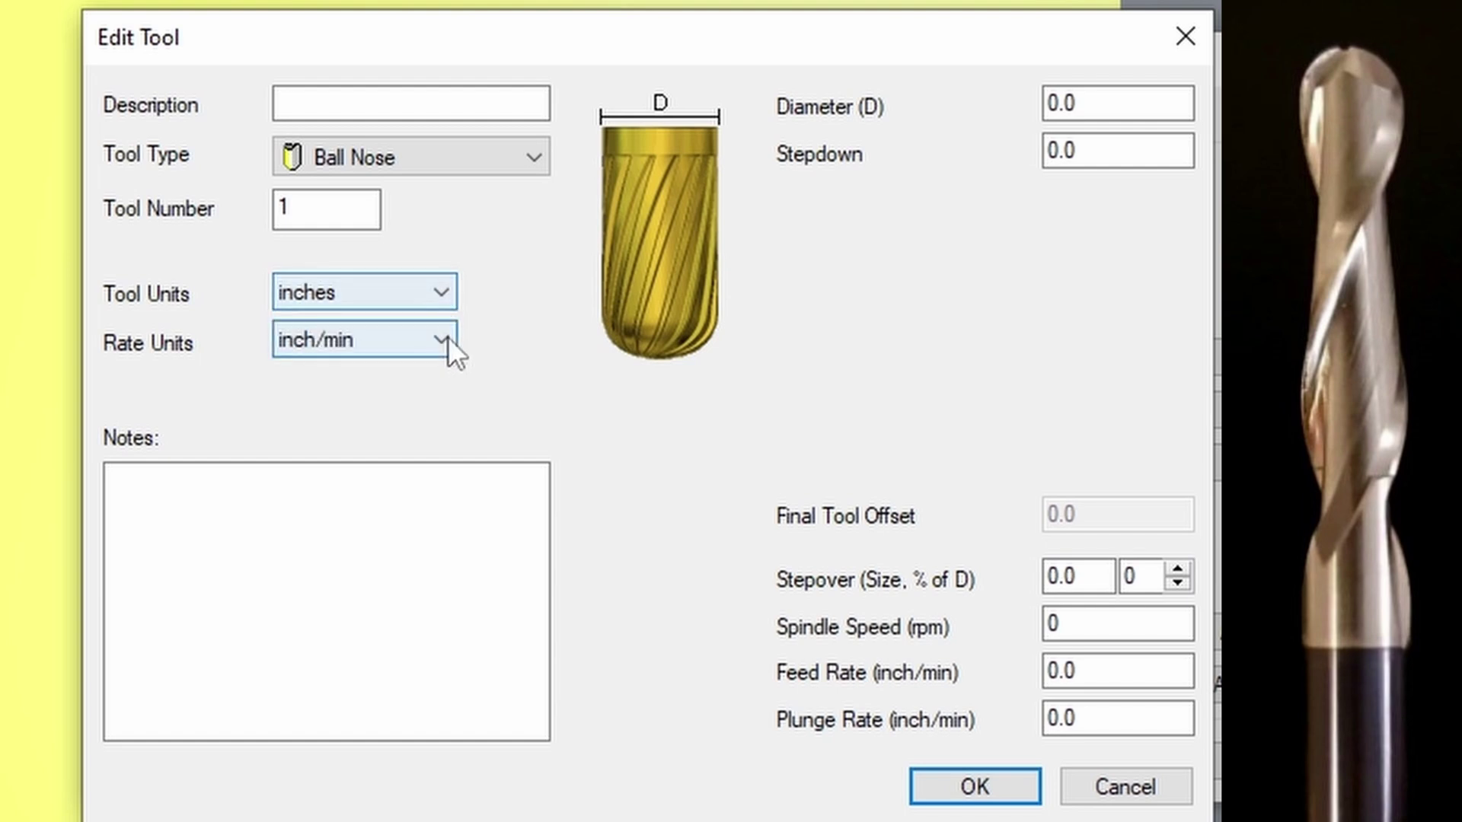
key(Tab)
text(.)
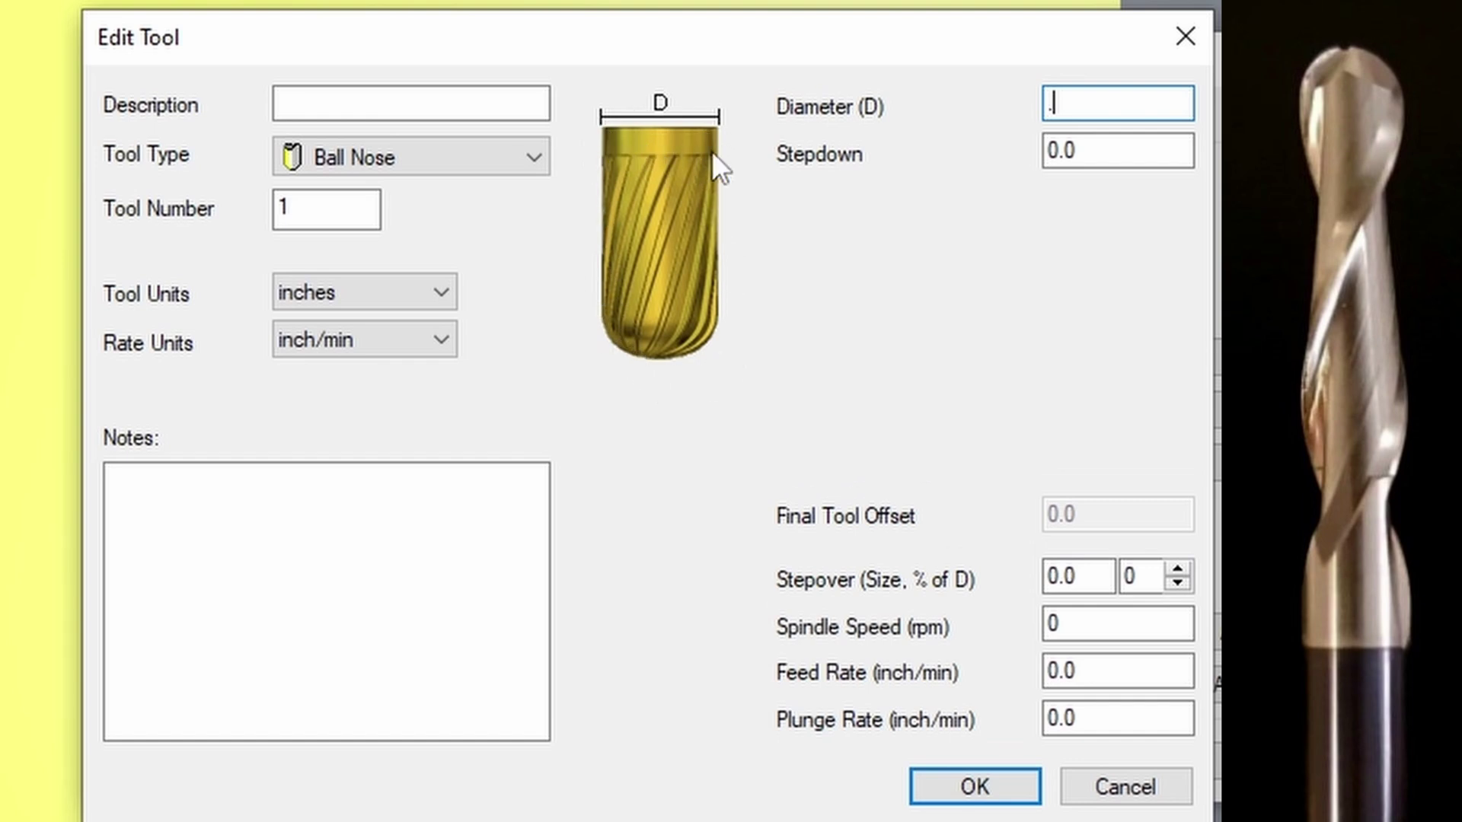
Step: Preview the Radiused Slot Drill type and try a V-Bit with an included angle of 30
click(533, 157)
click(484, 222)
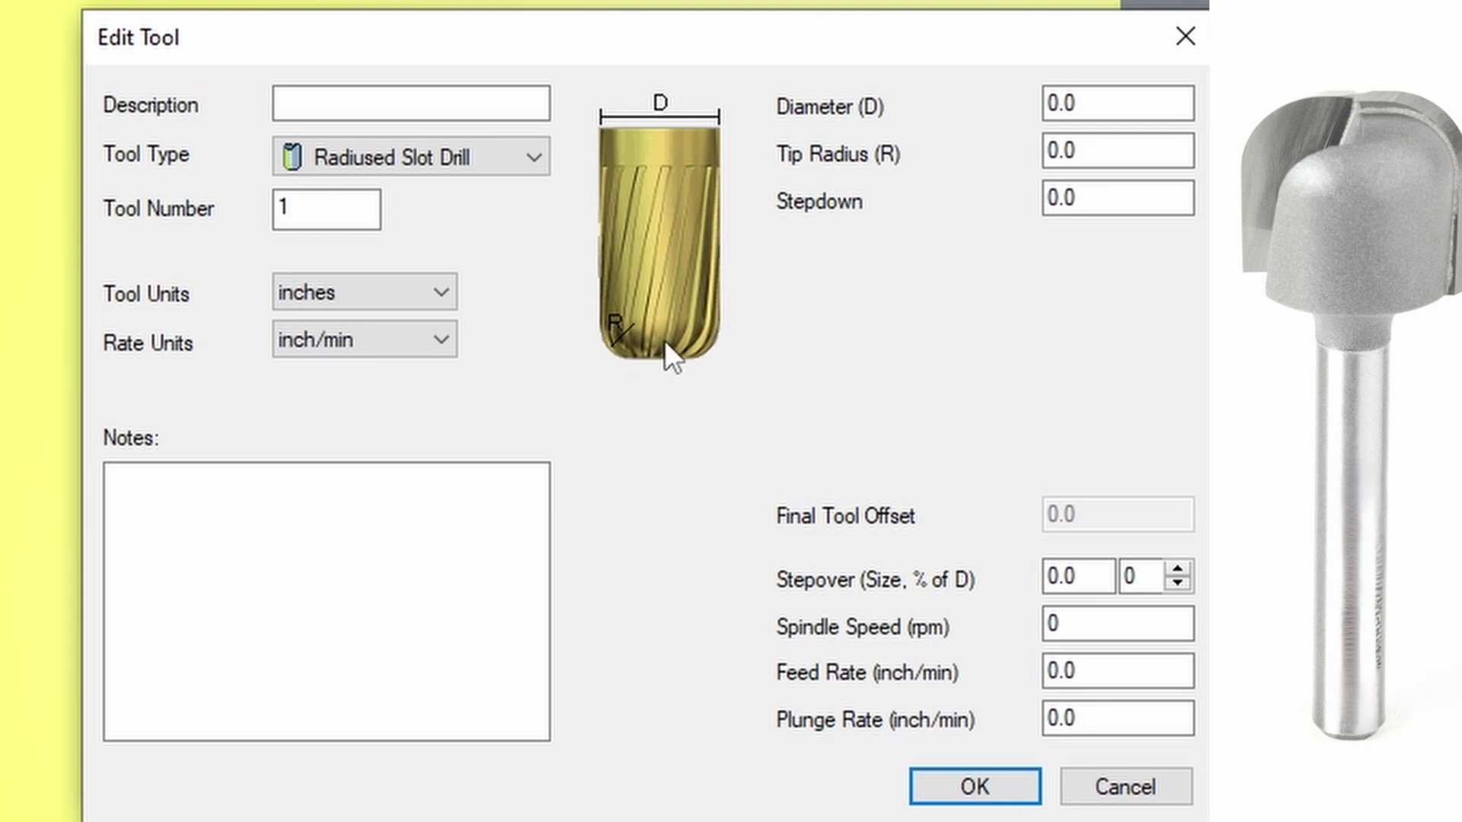
key(Down)
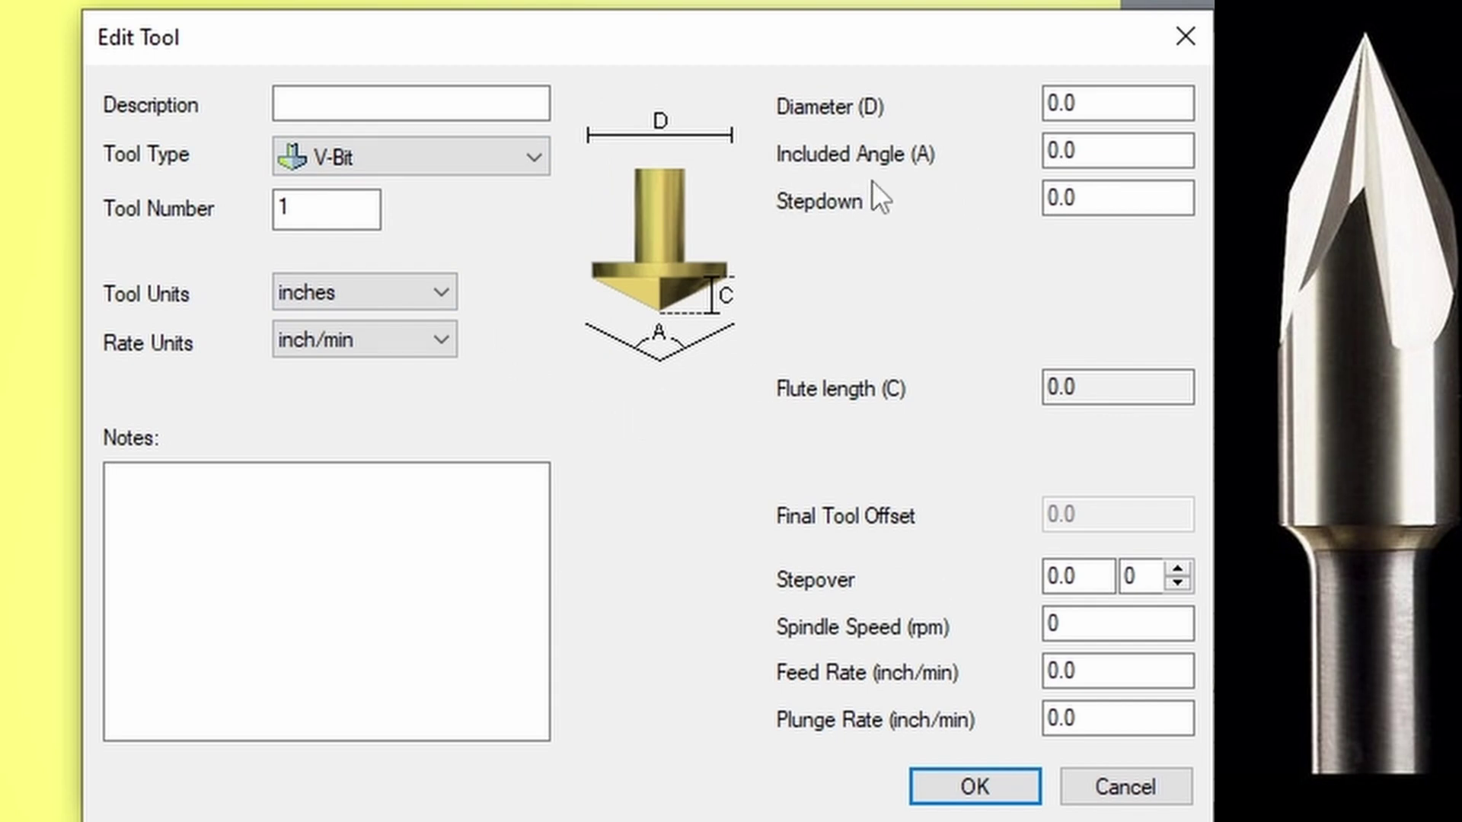
click(1162, 145)
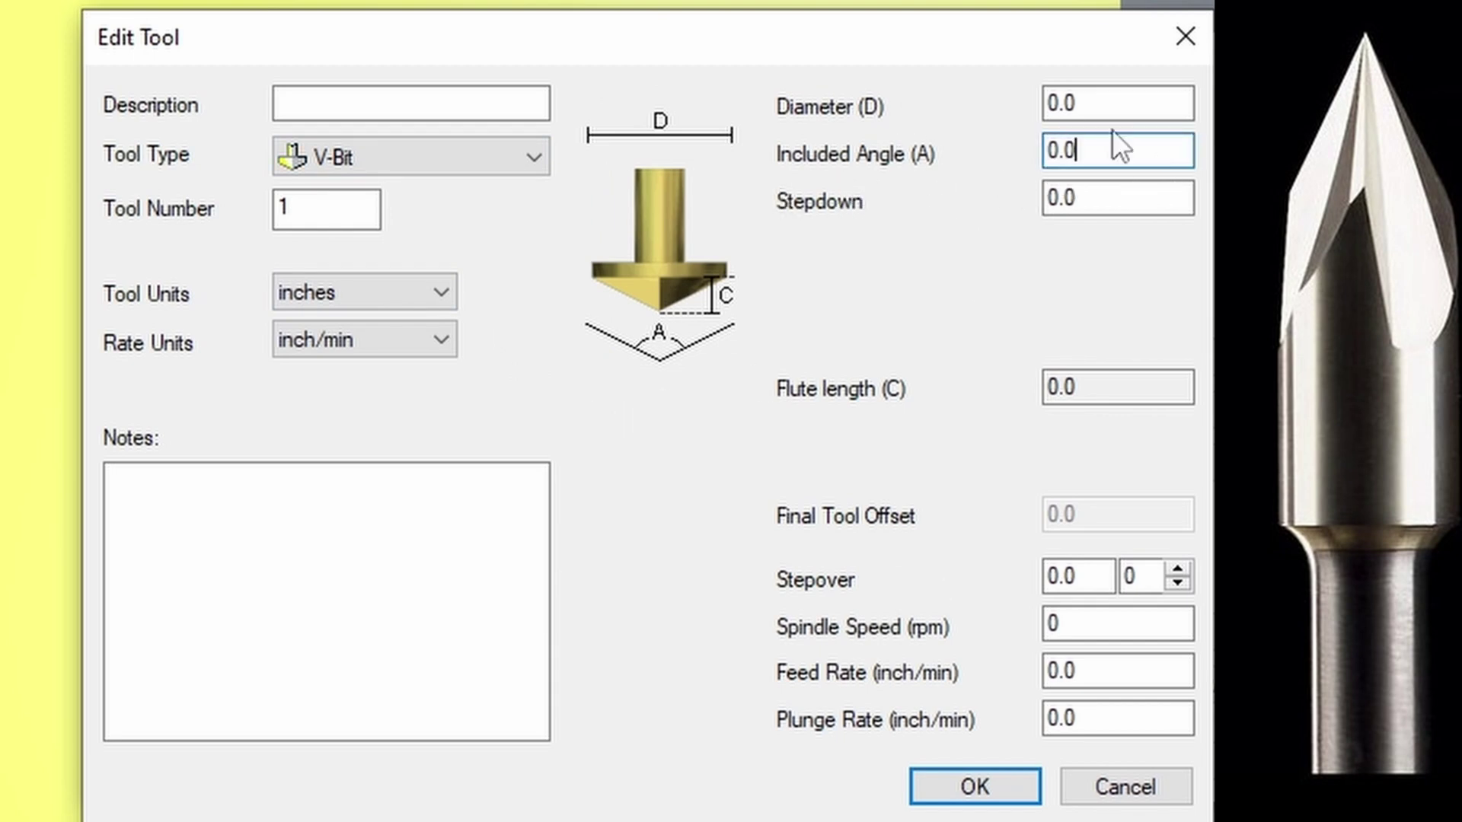
text(30)
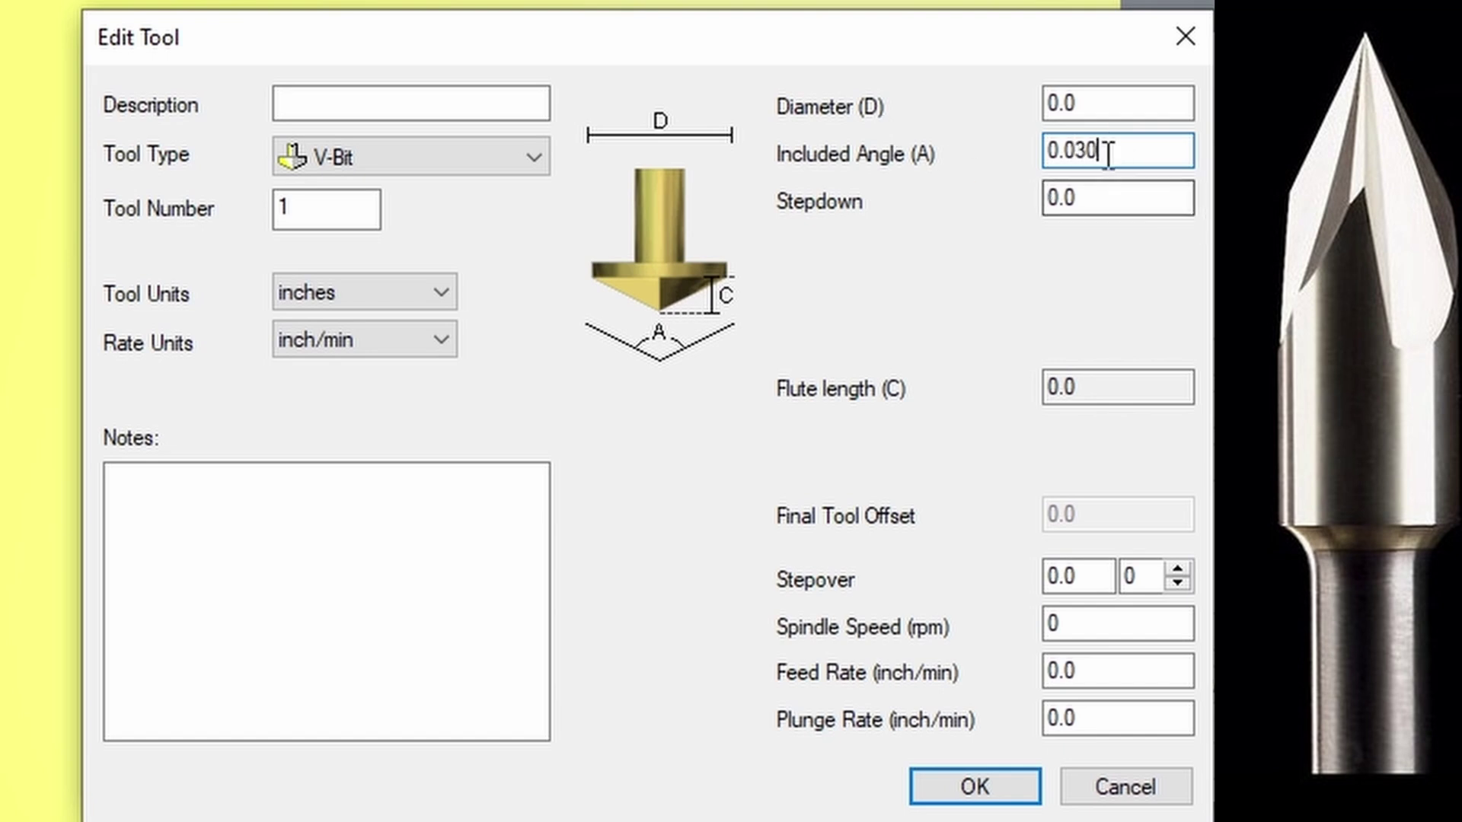
key(shift+Tab)
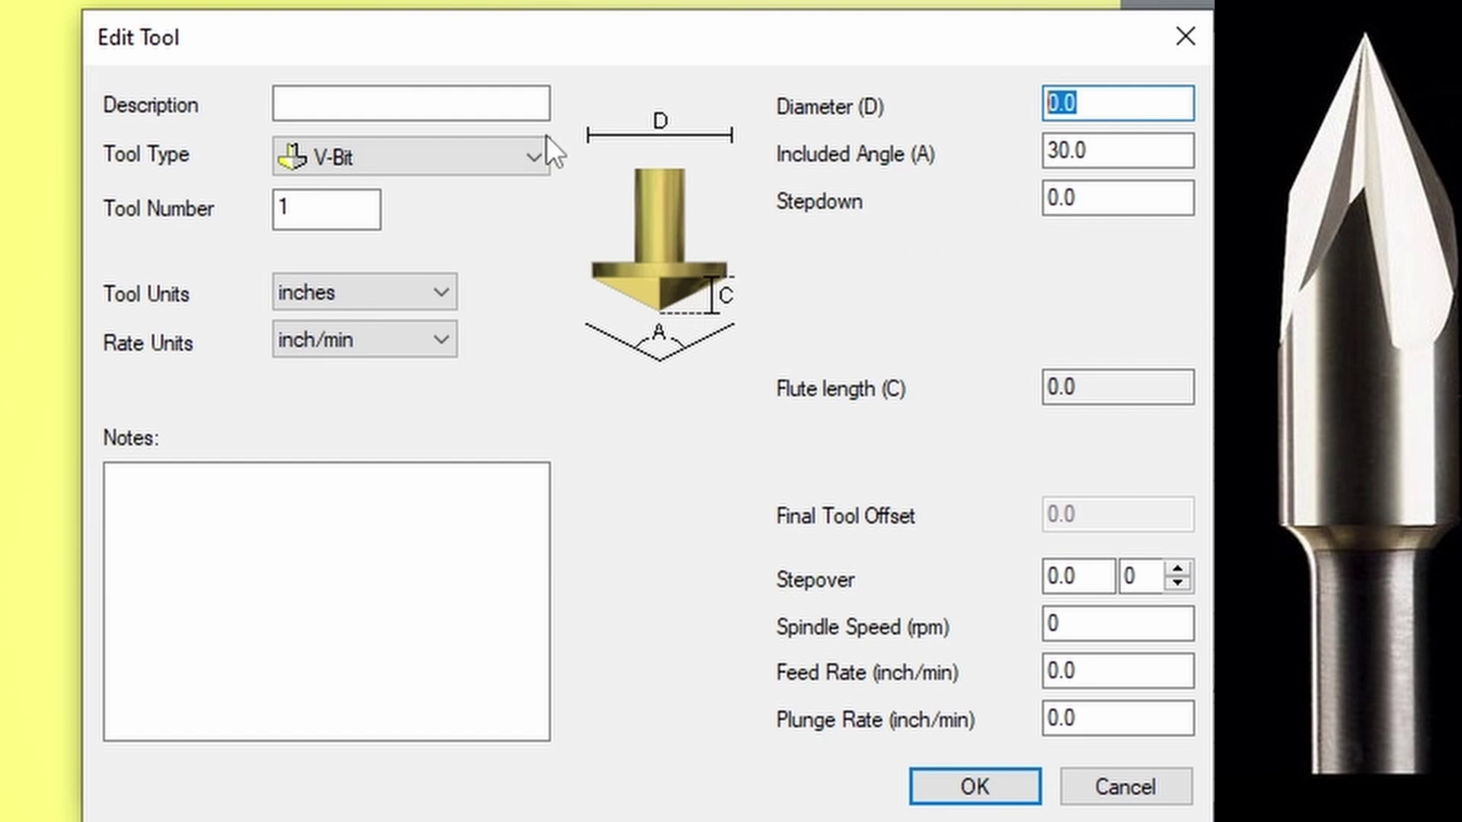
Step: Compare the Radiused Engraving and Flat Engraving tool types, examining the half angle, flat radius and diameter fields
scroll(546, 145, down, 2)
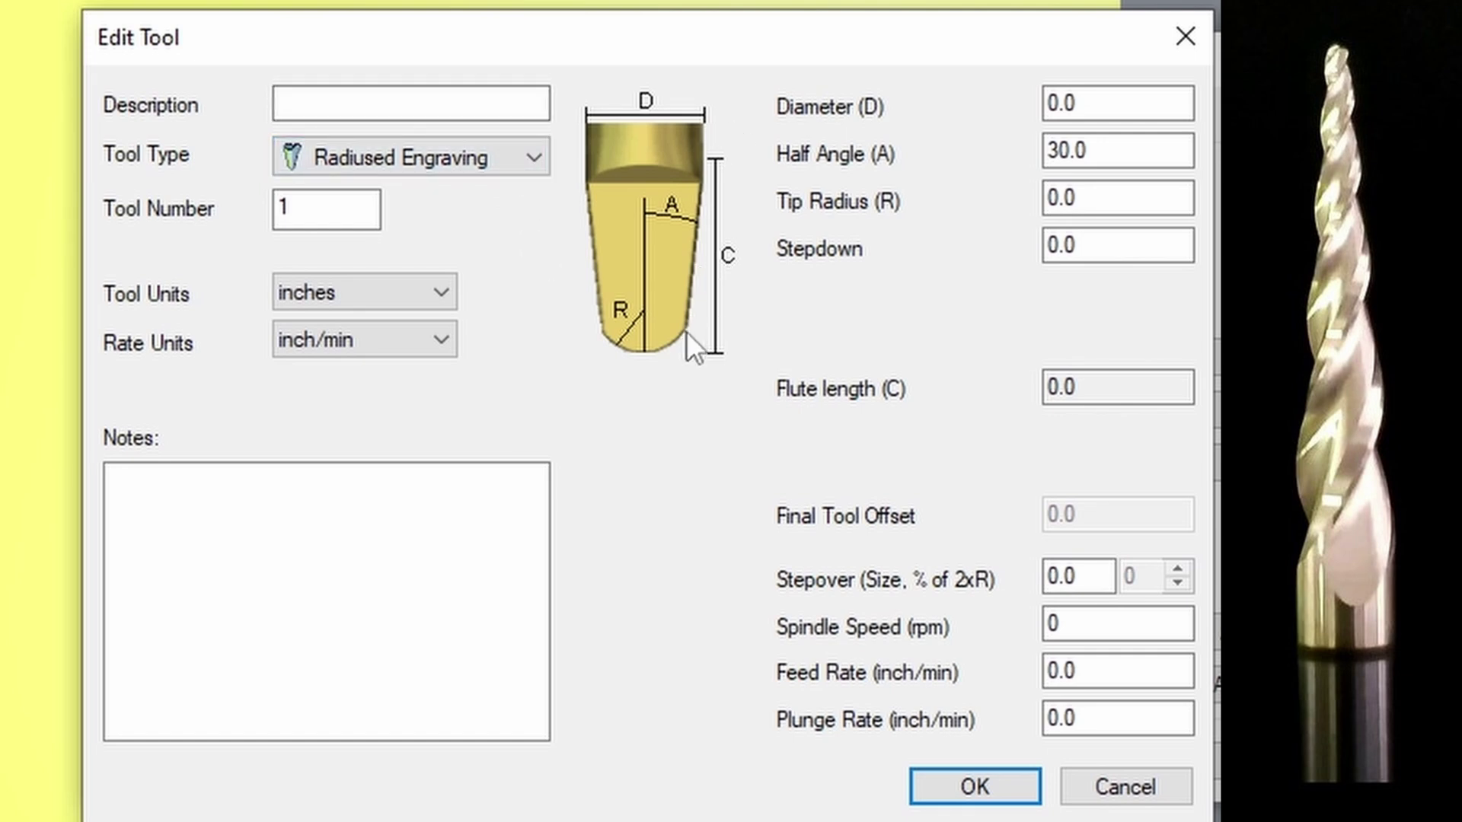
key(Tab)
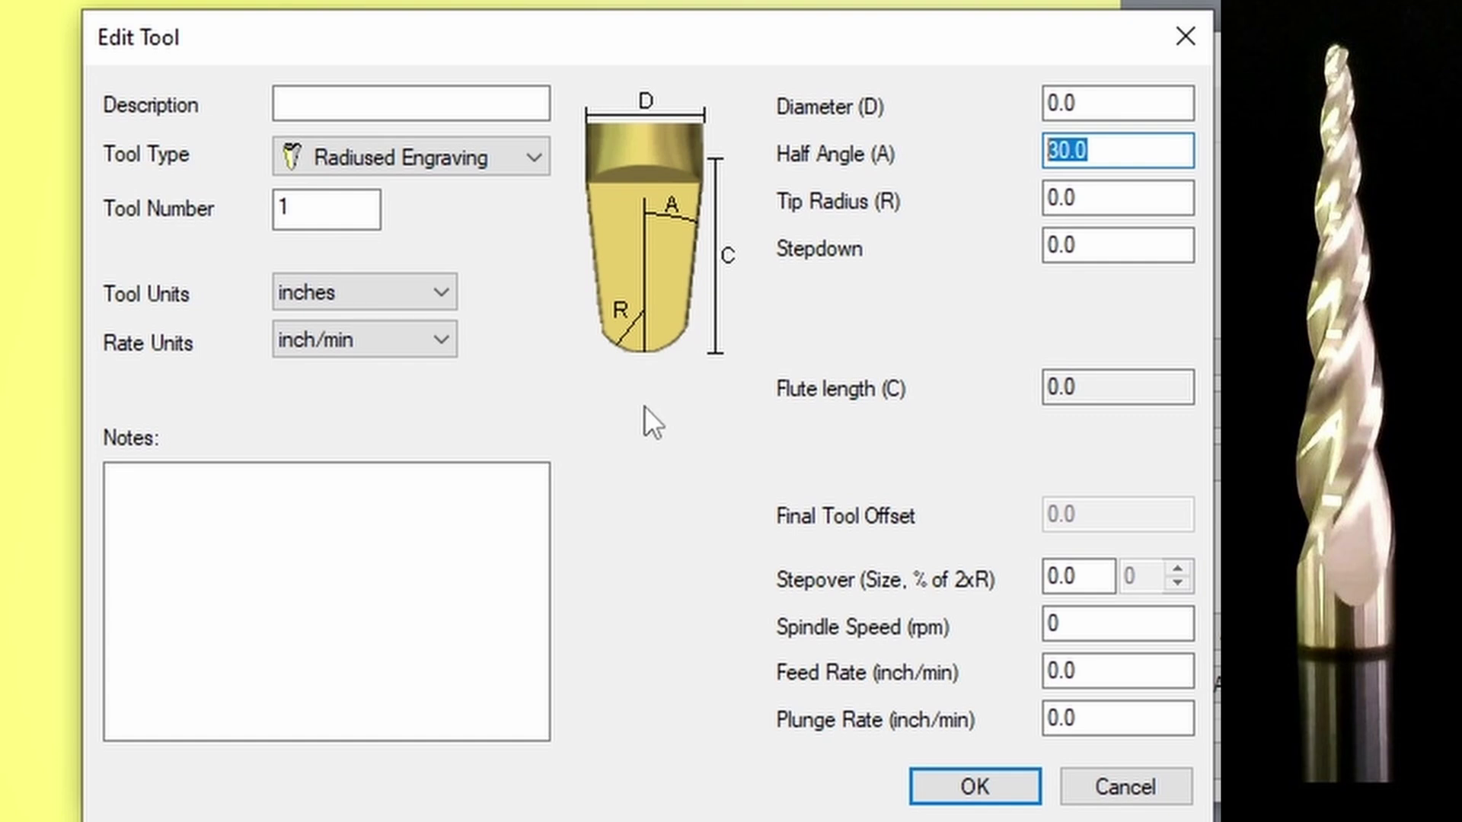
click(531, 183)
click(465, 223)
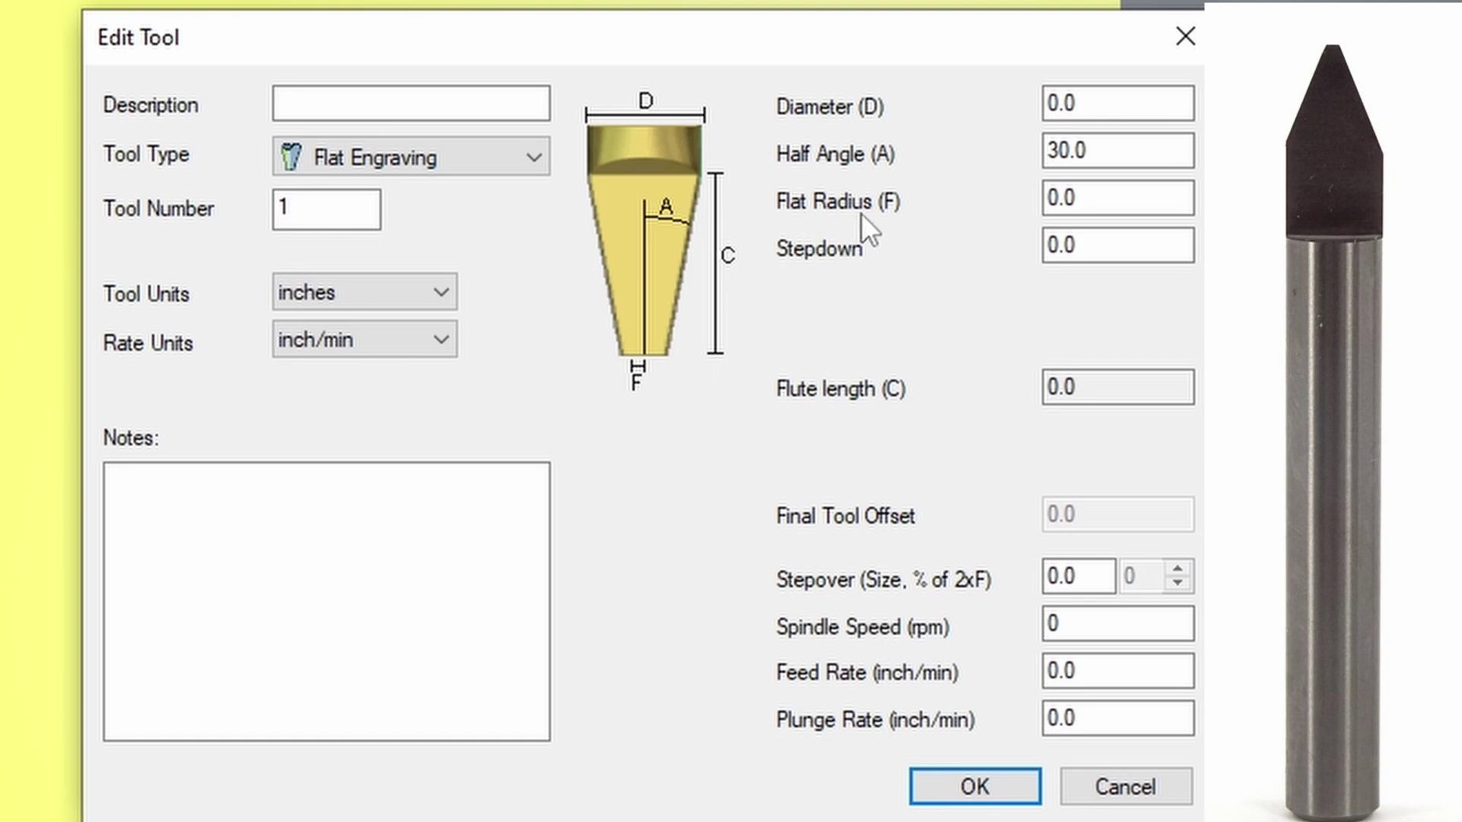
click(1188, 206)
double_click(1055, 198)
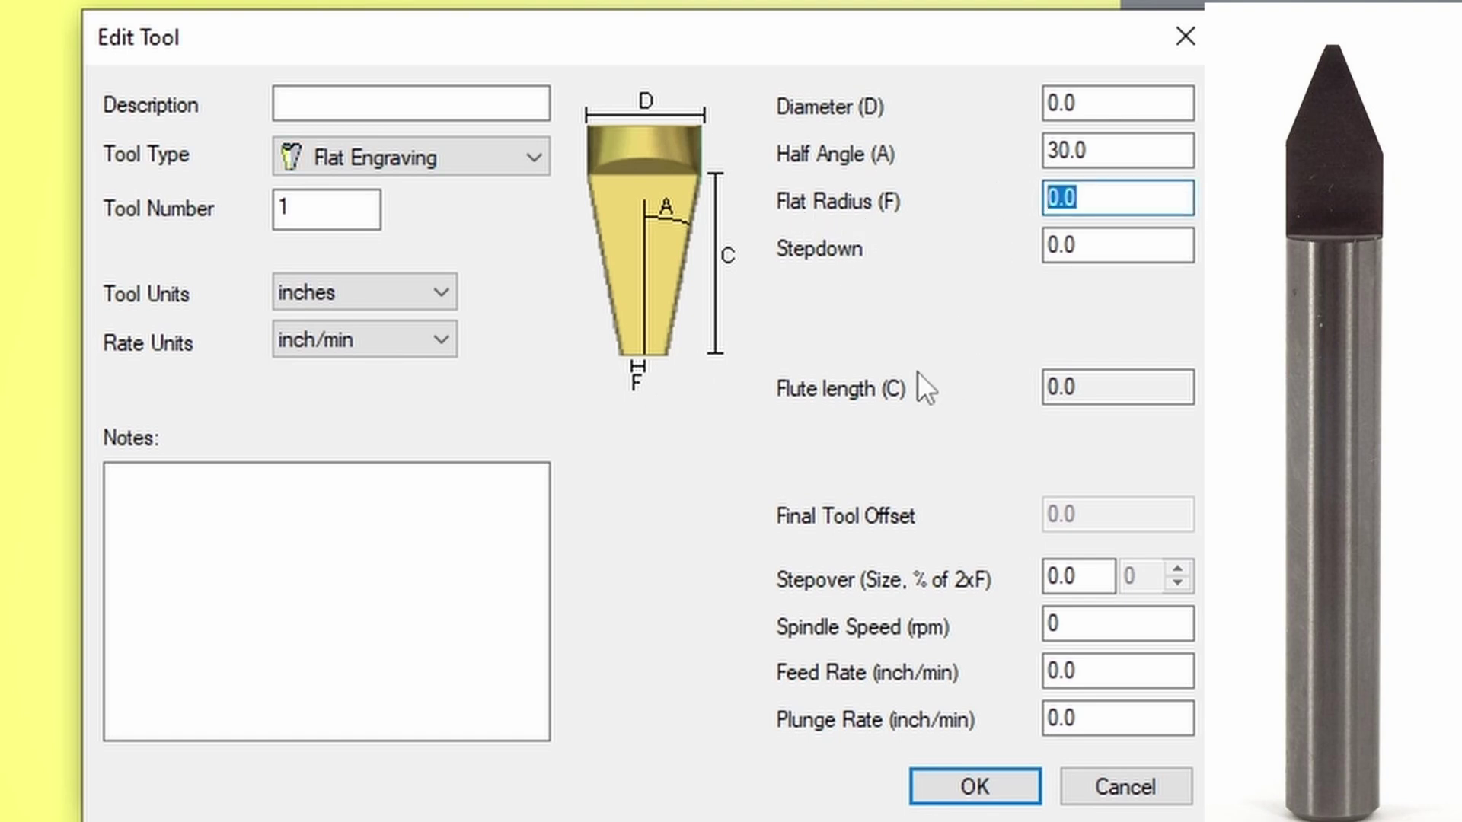
double_click(1112, 148)
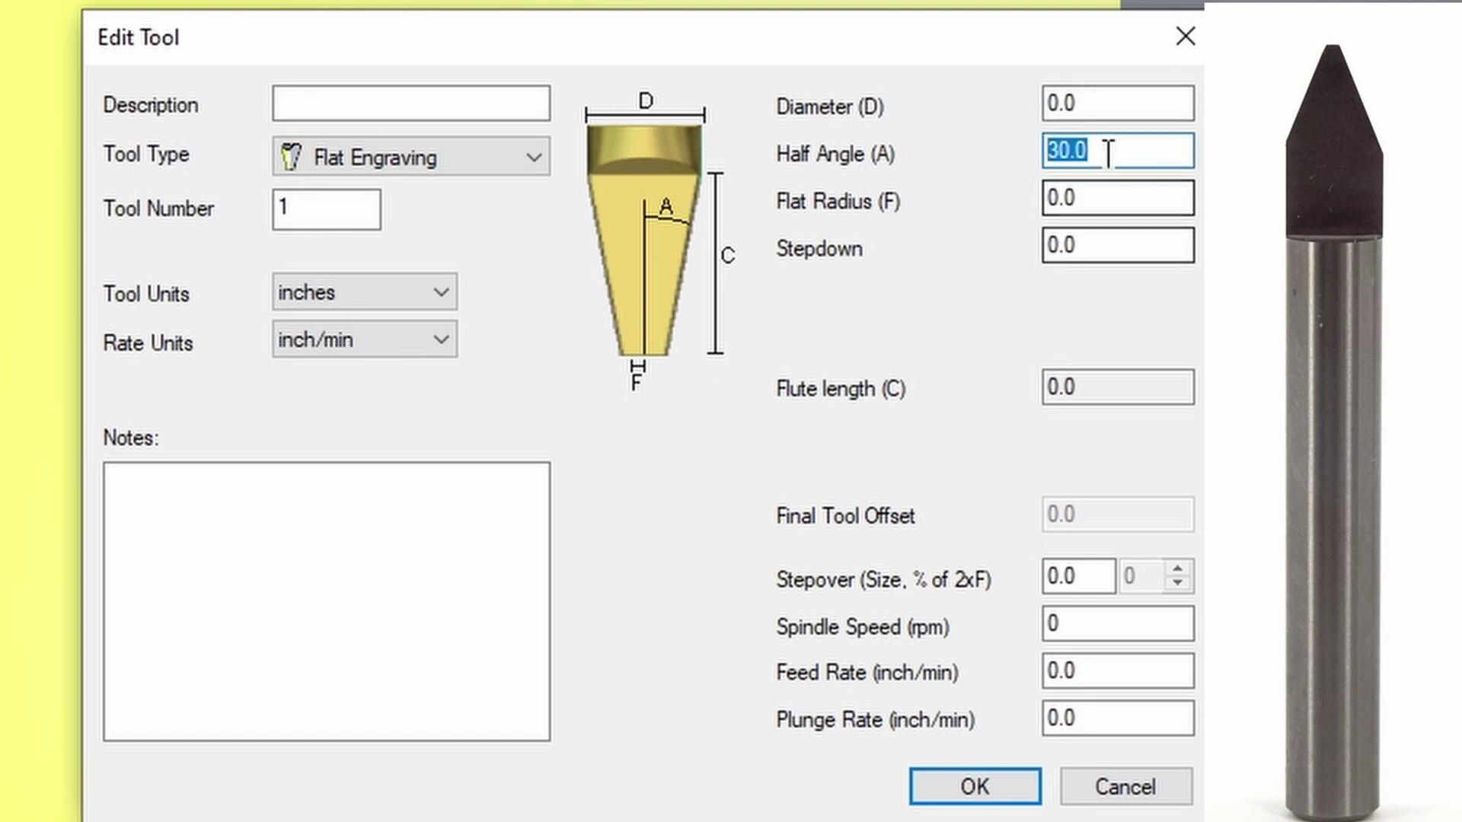
double_click(1104, 98)
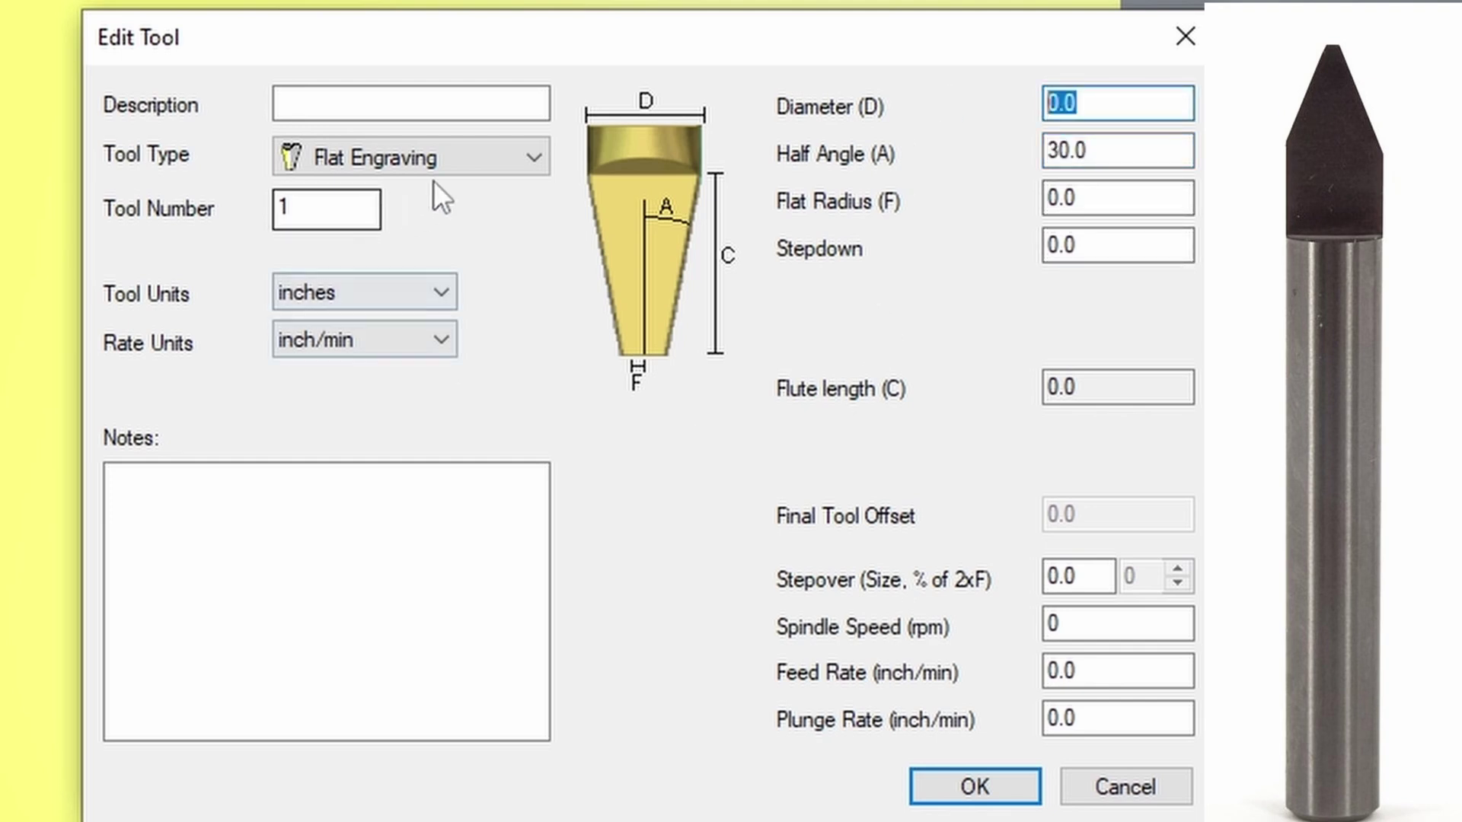
Step: Preview the parameters of the Radiused Flat Engraving and Ogee Tool types
click(465, 166)
click(466, 176)
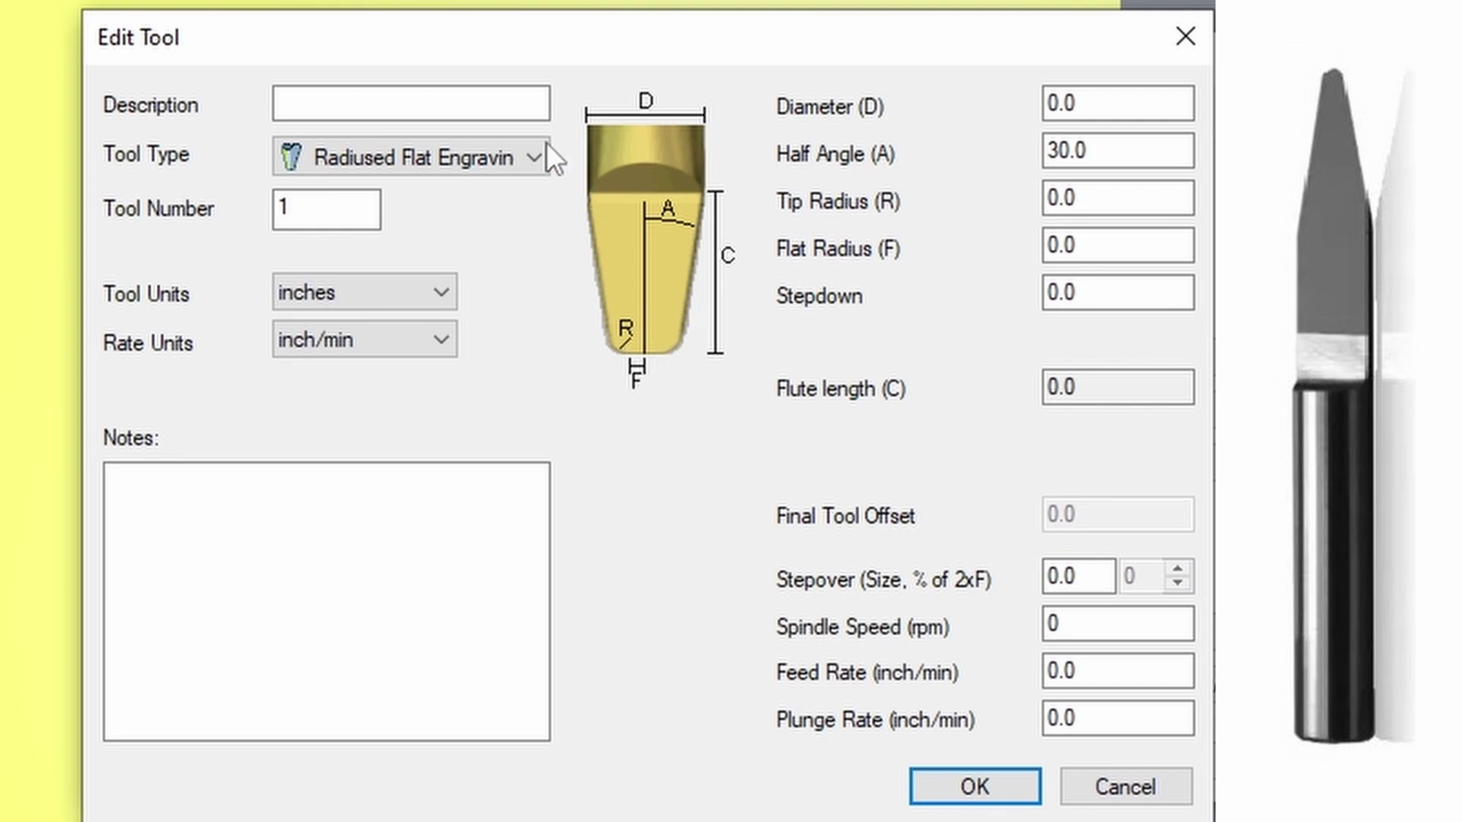
click(513, 169)
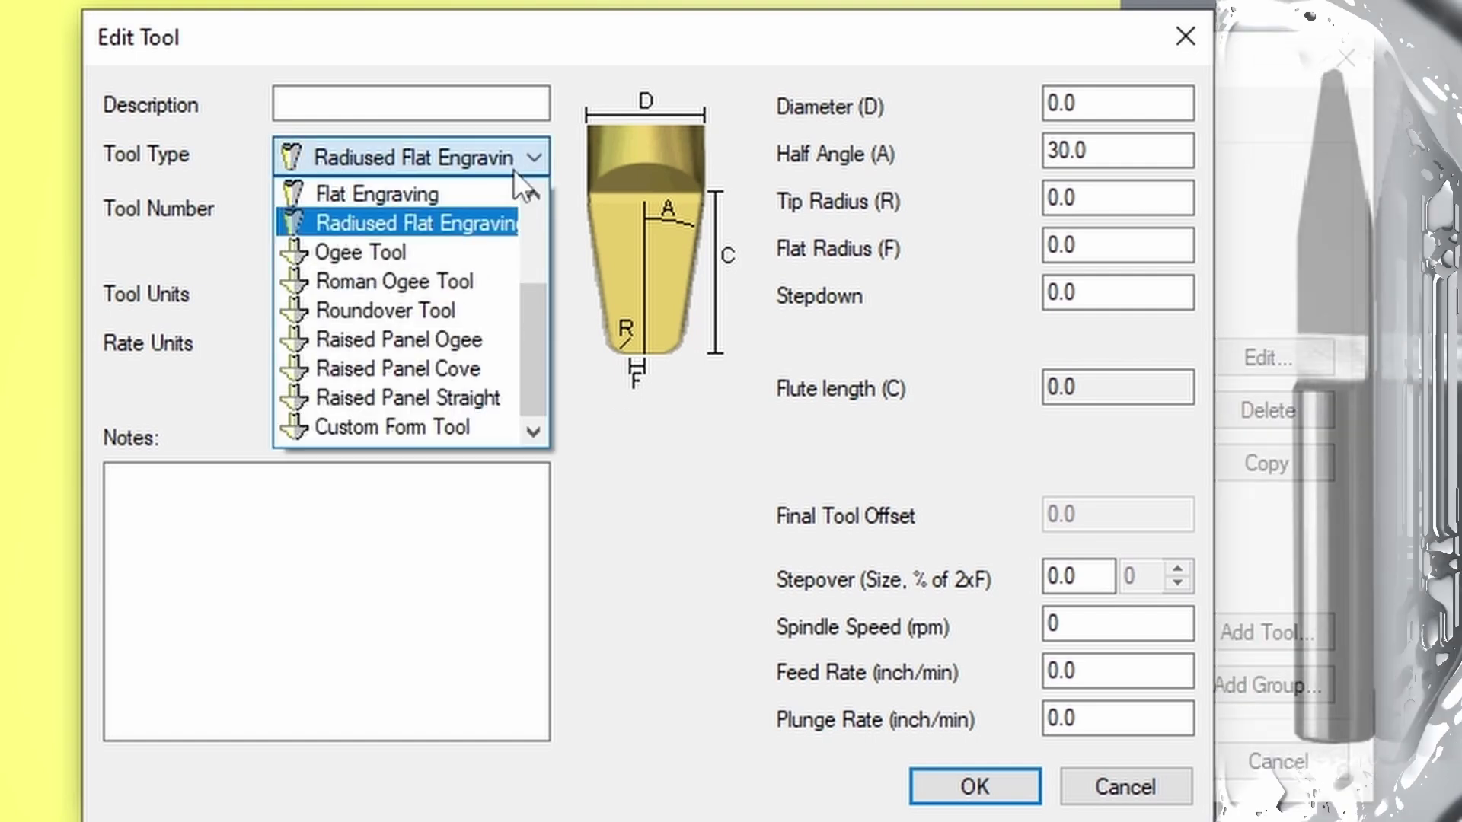
click(468, 242)
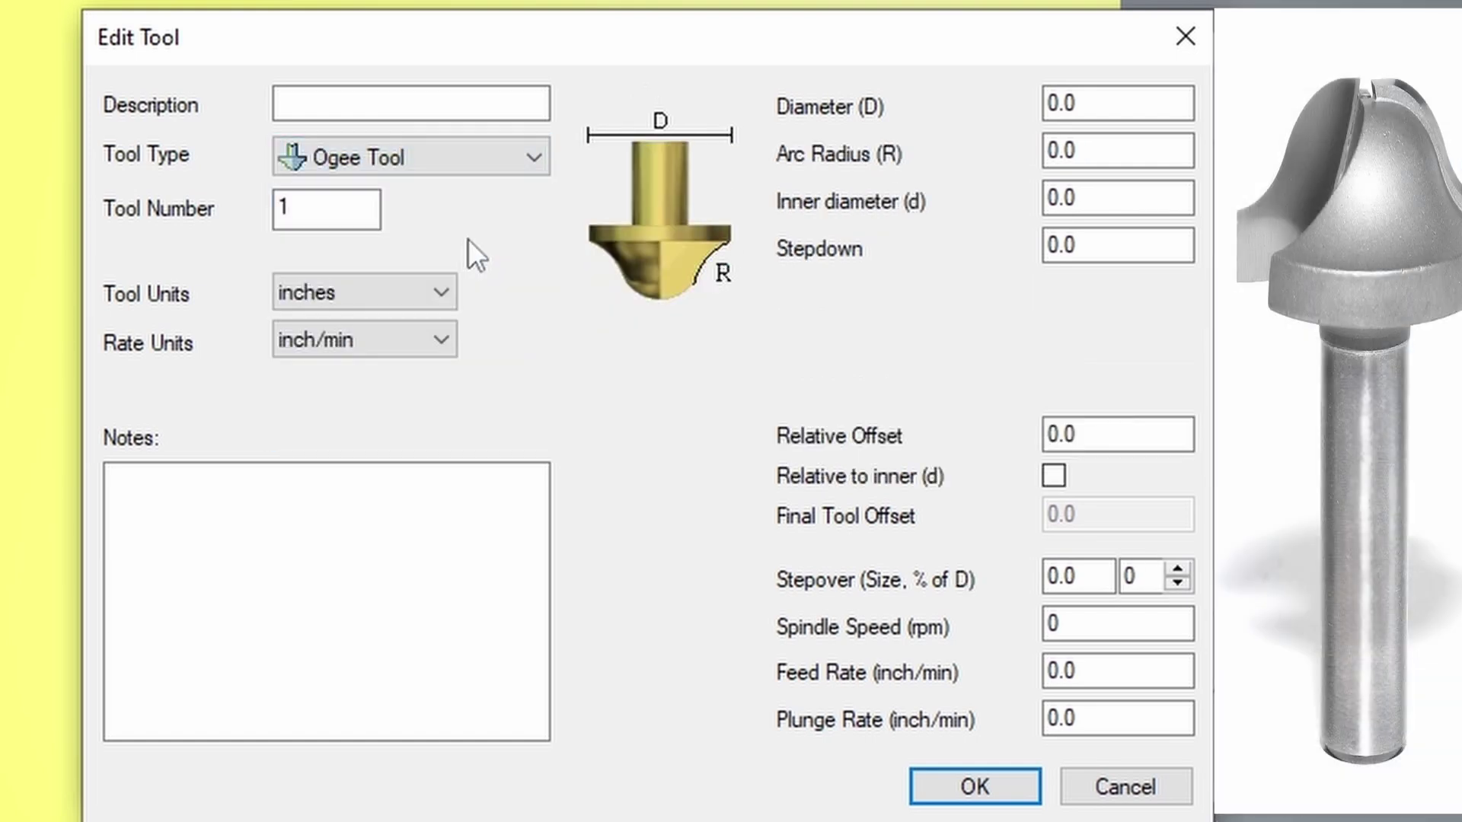
Step: Preview the Roman Ogee and Roundover tool types, examining the Roundover Tool's diameter field
click(400, 166)
click(443, 268)
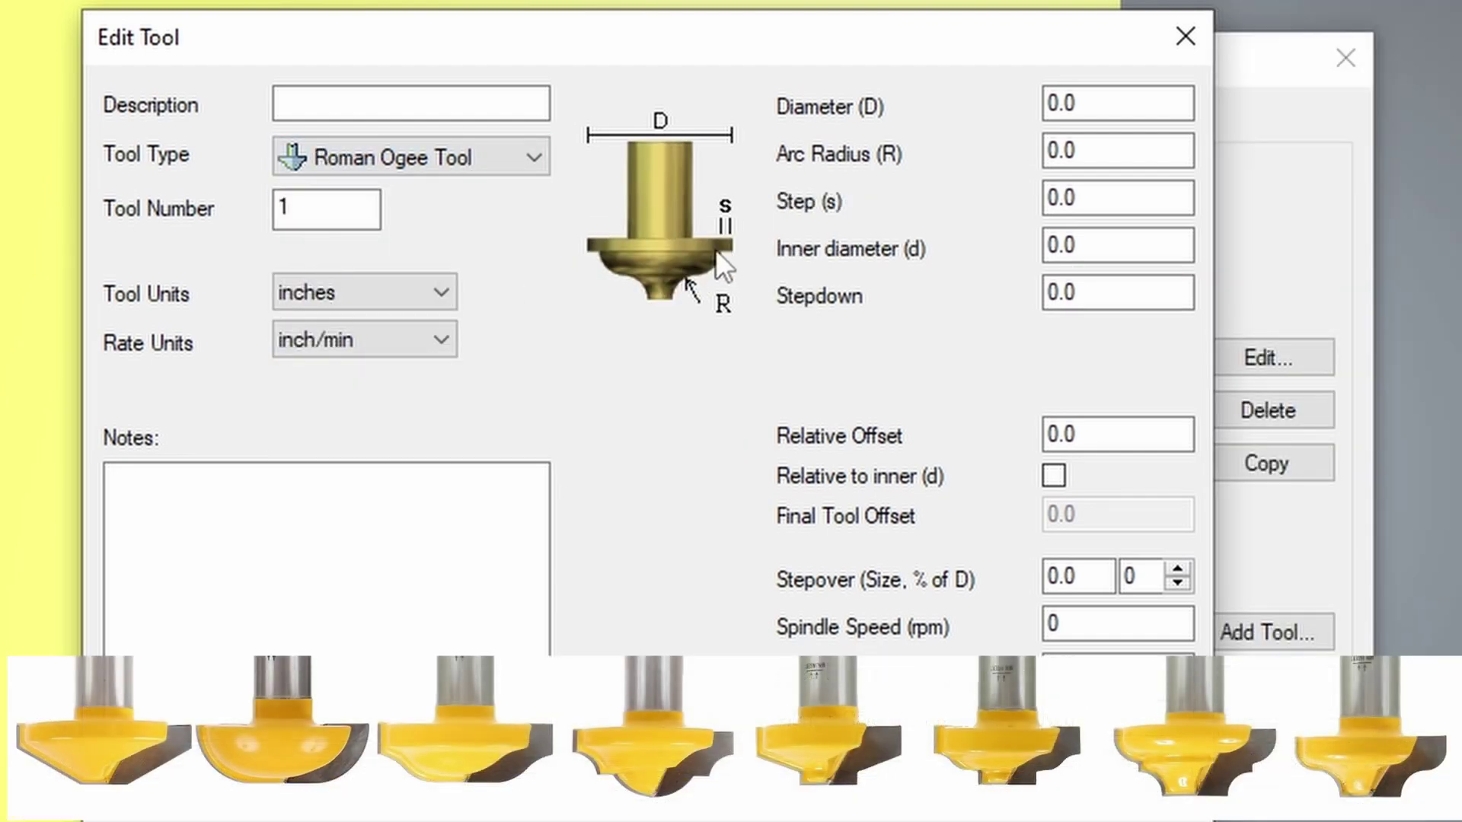
click(524, 162)
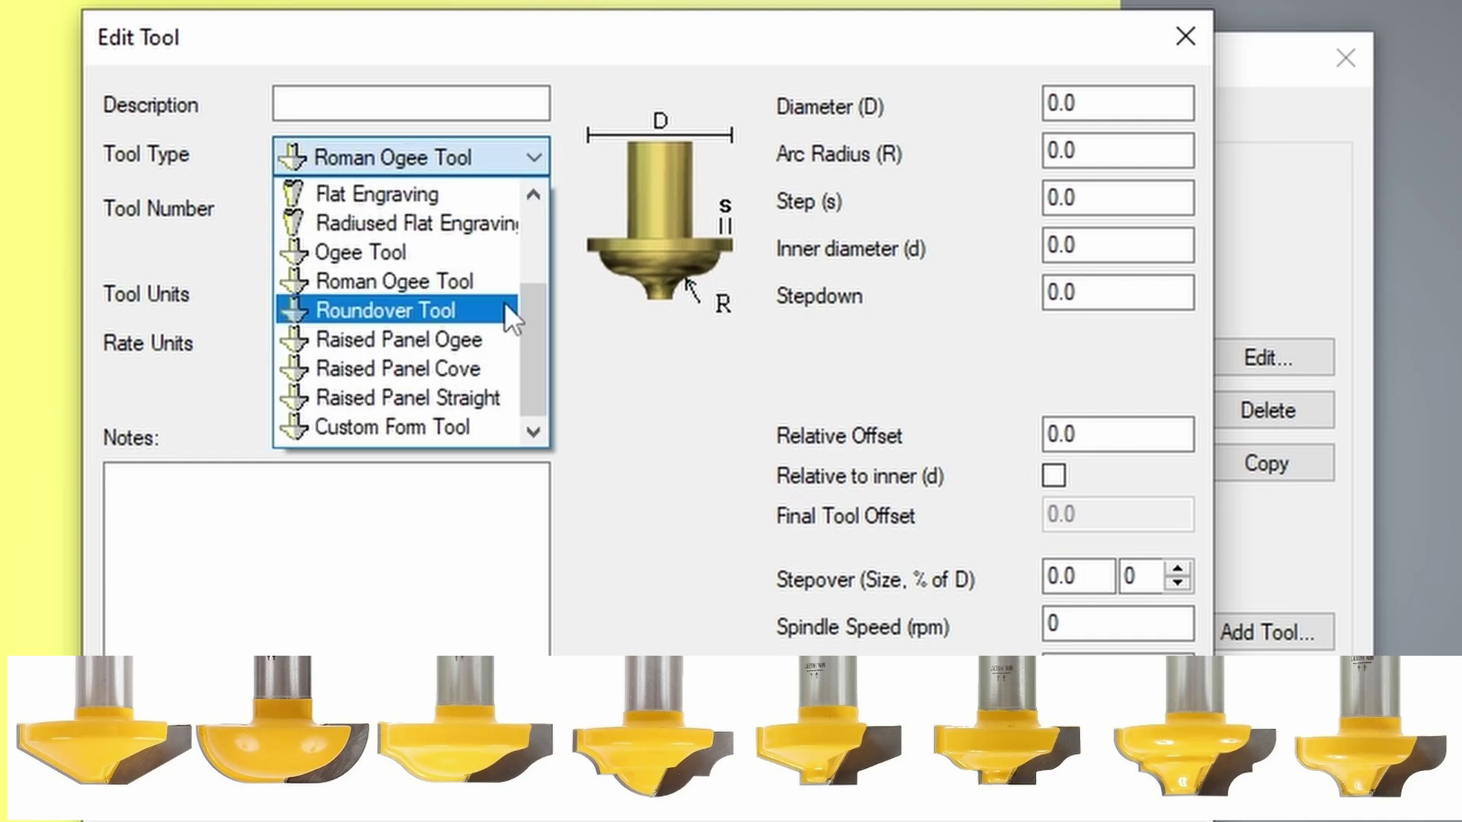
click(504, 301)
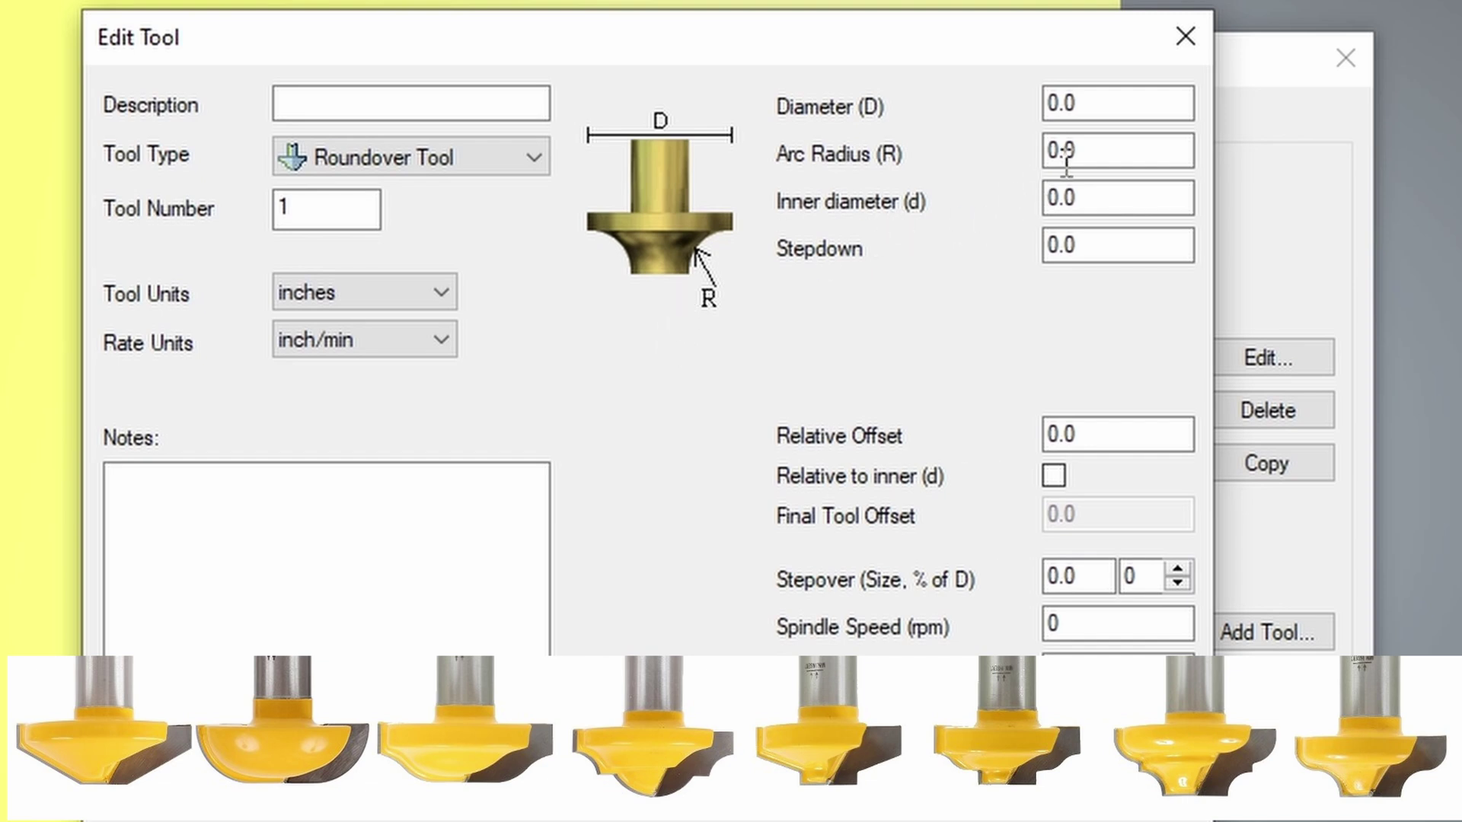
drag(1152, 102, 1025, 98)
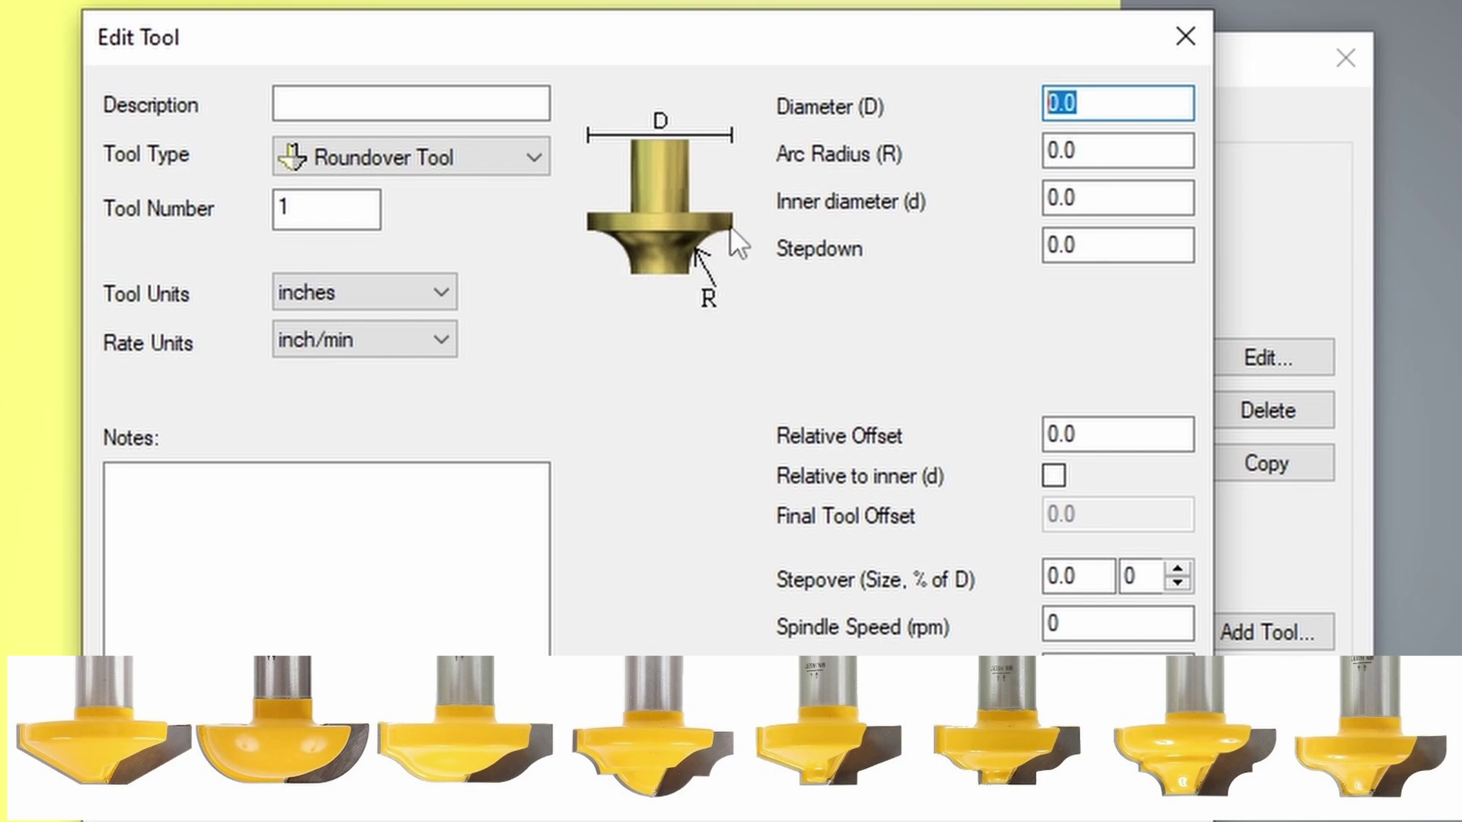
Step: Preview the Raised Panel Ogee, Cove and Straight tool types, and discard the new tool entry
scroll(509, 176, down, 1)
click(505, 149)
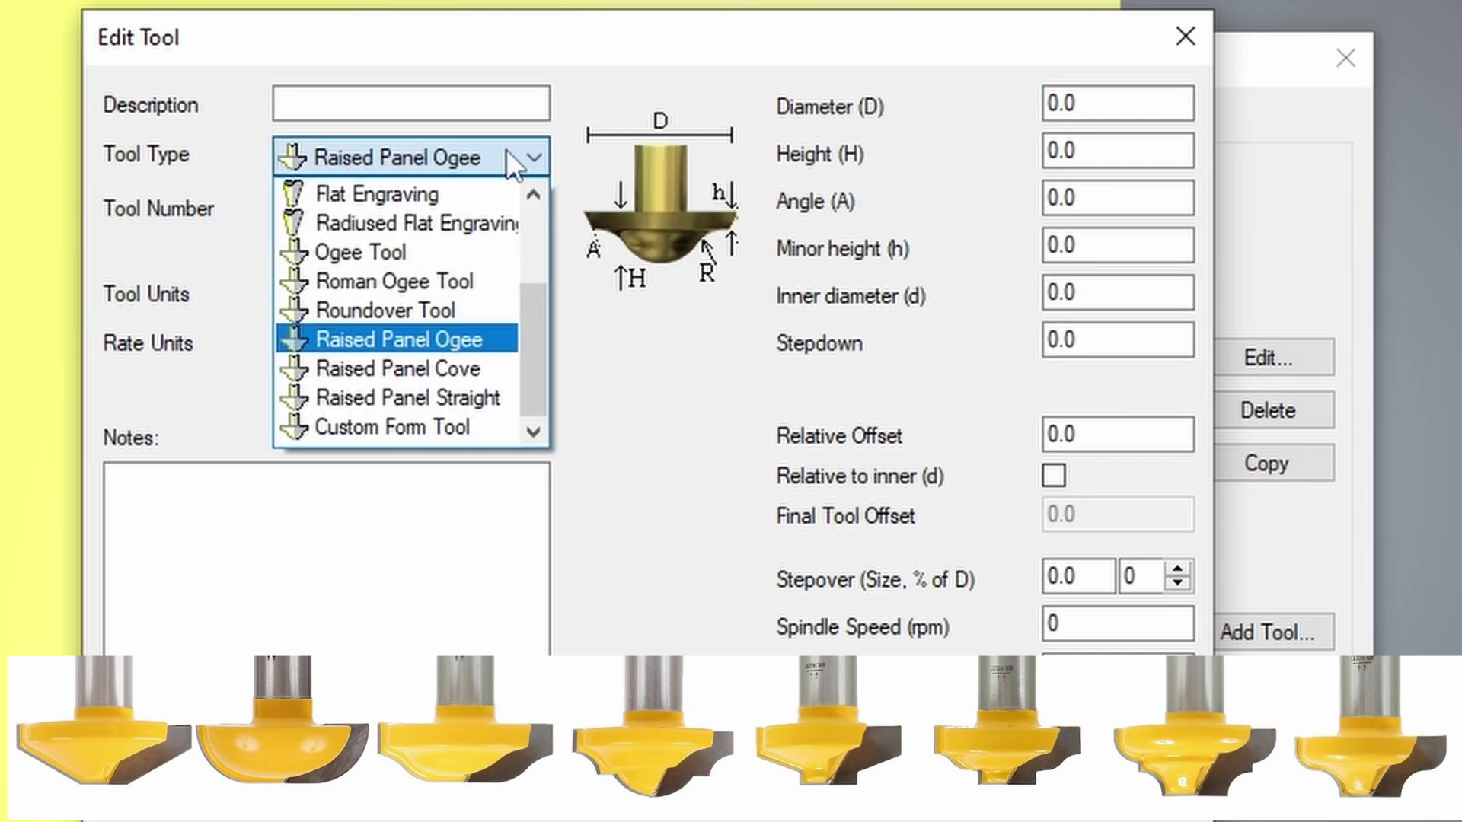
click(477, 364)
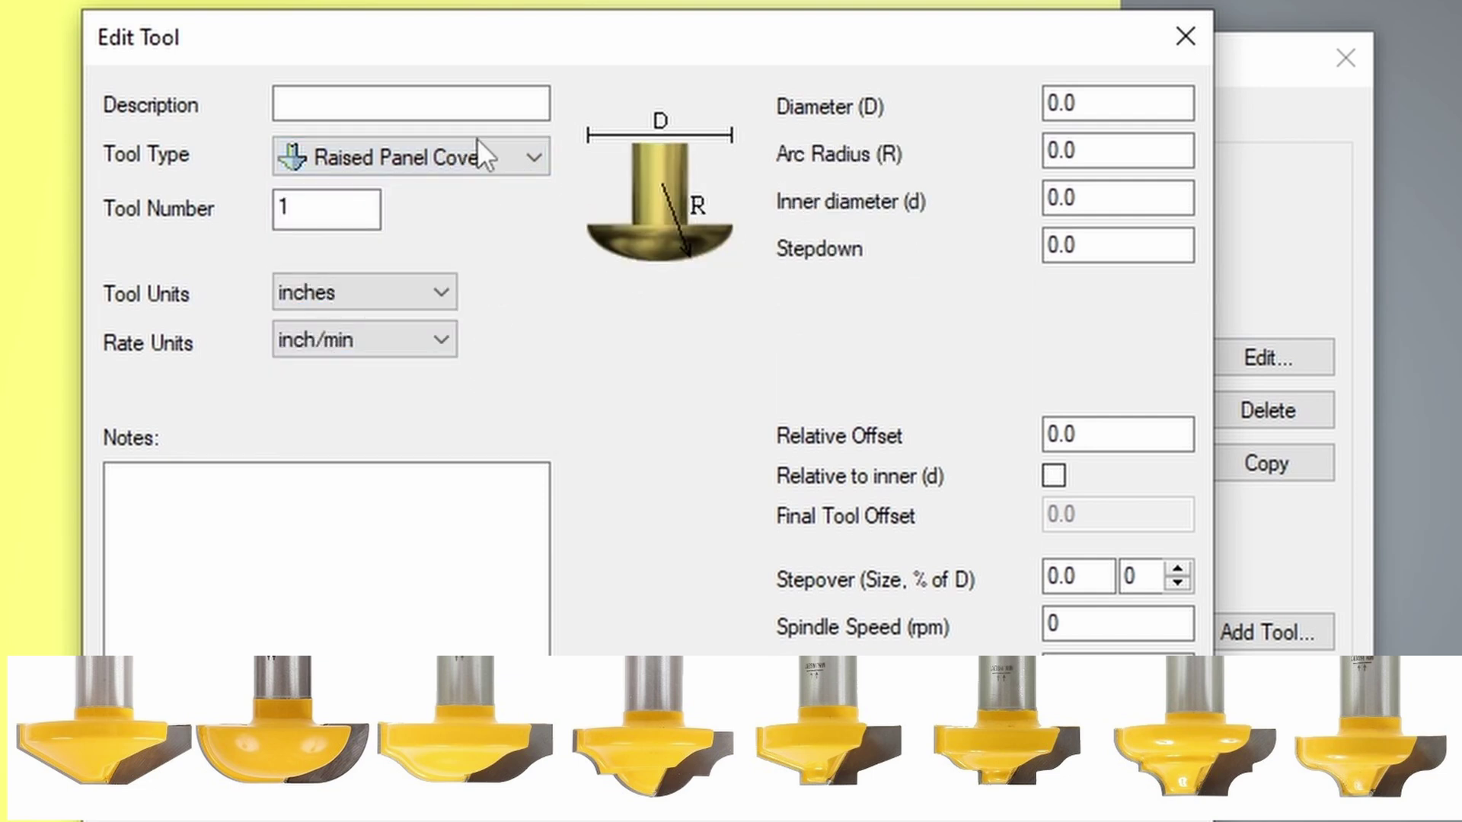
click(513, 163)
click(486, 393)
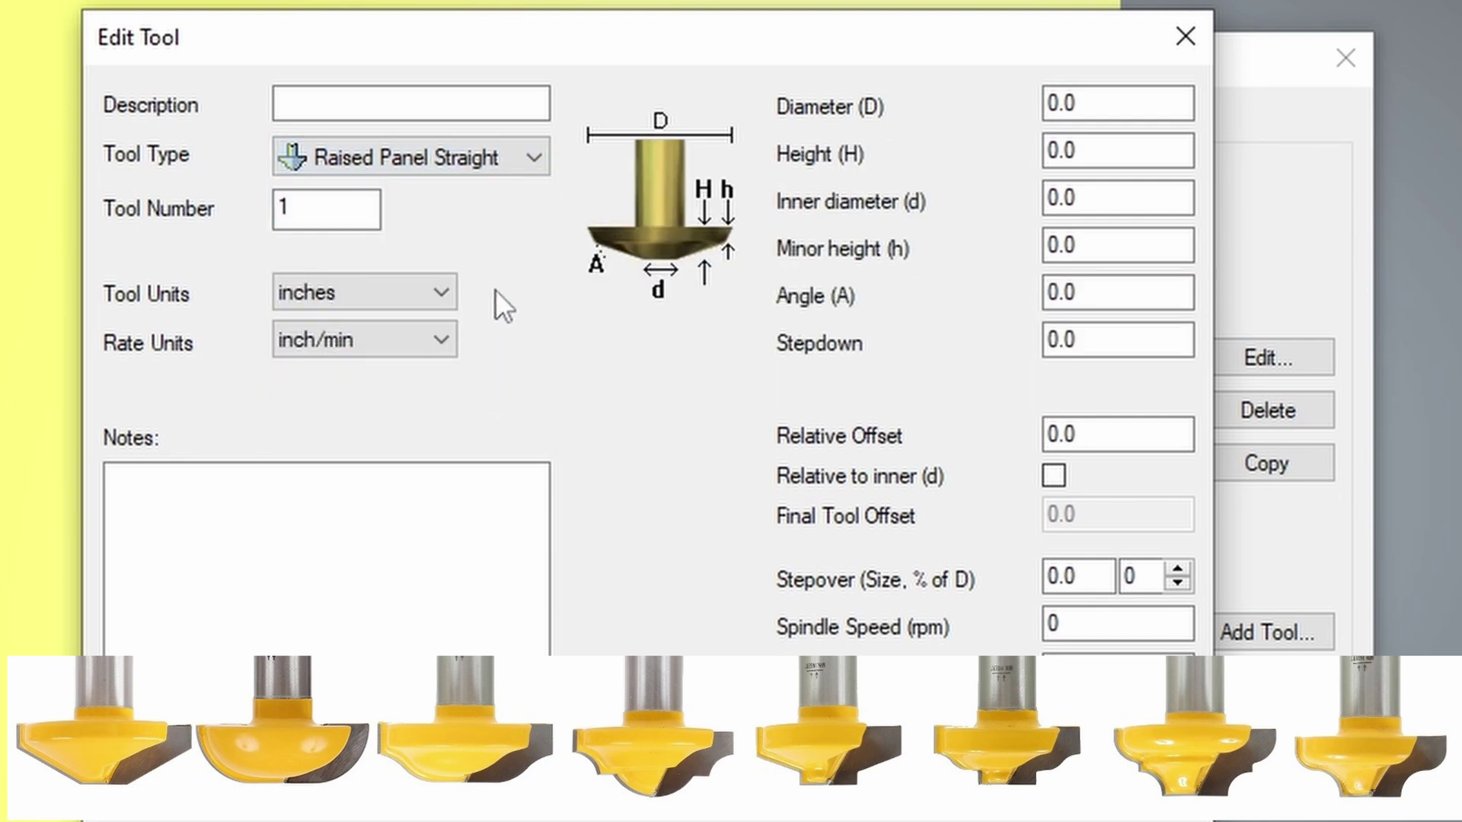
click(519, 157)
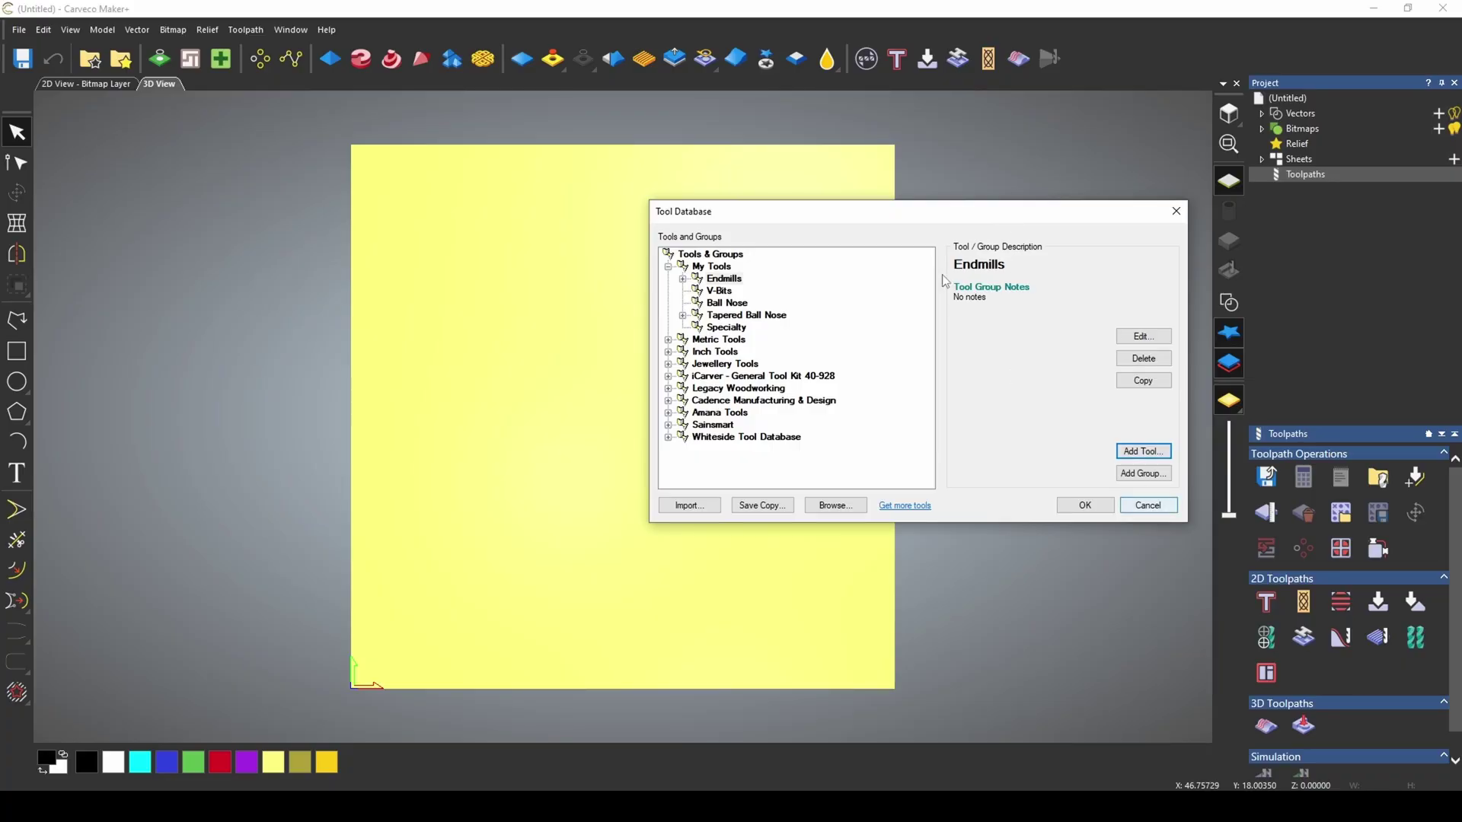
drag(952, 218, 1088, 202)
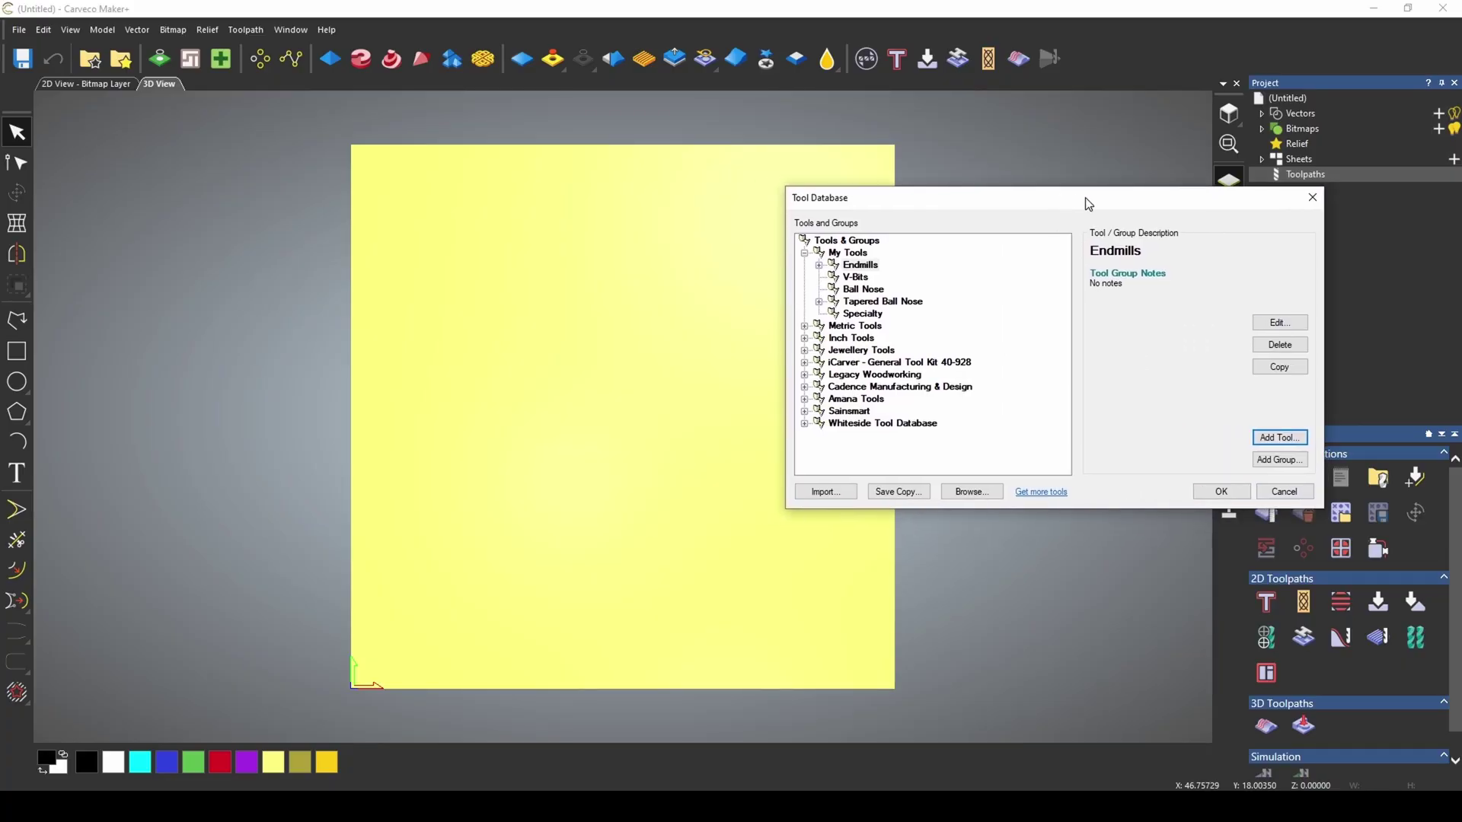
Step: Close the Tool Database and start a polyline with its first point at X 10, Y 10 inches
key(Escape)
click(17, 320)
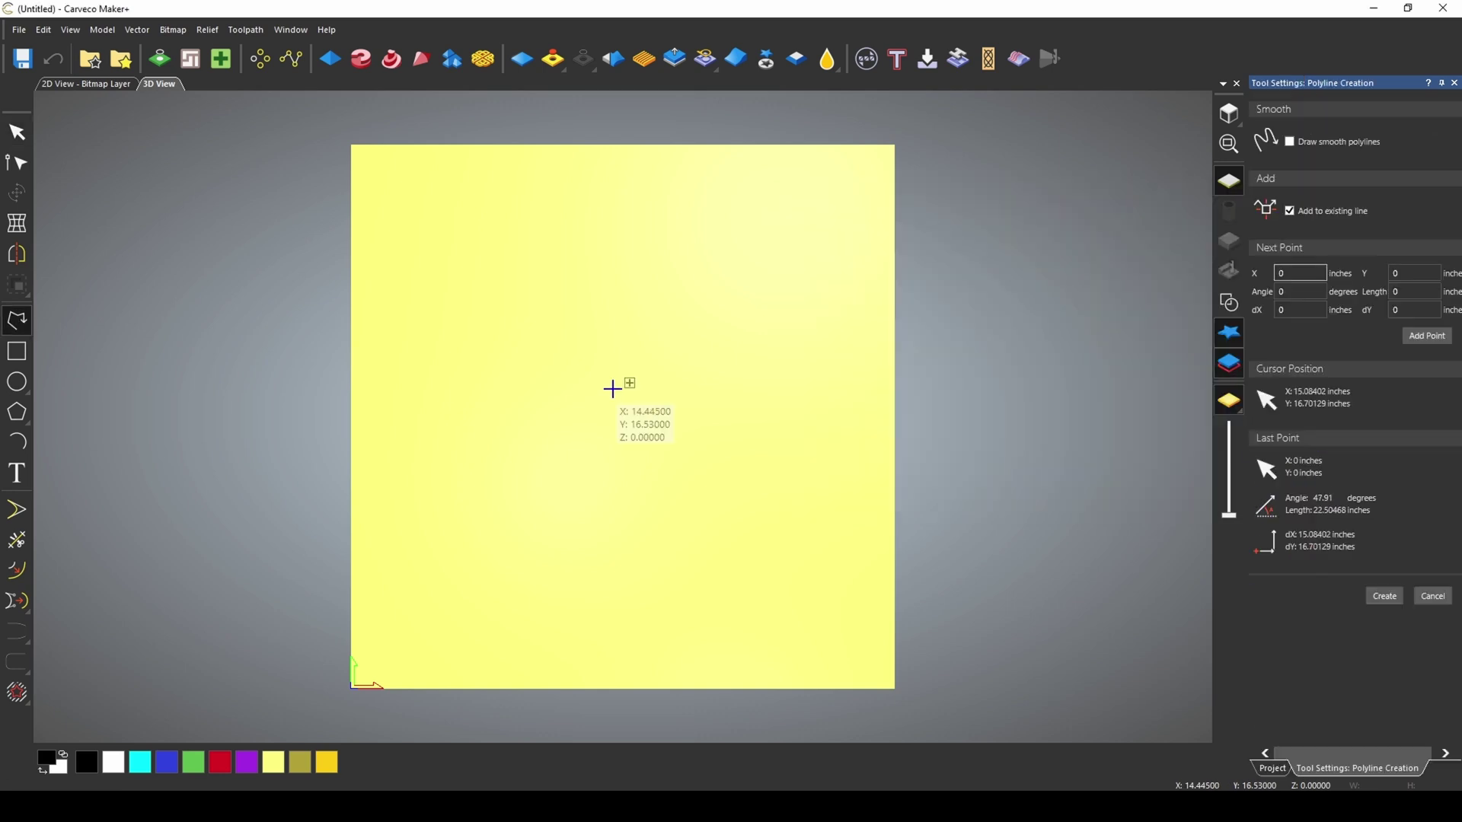
click(1299, 272)
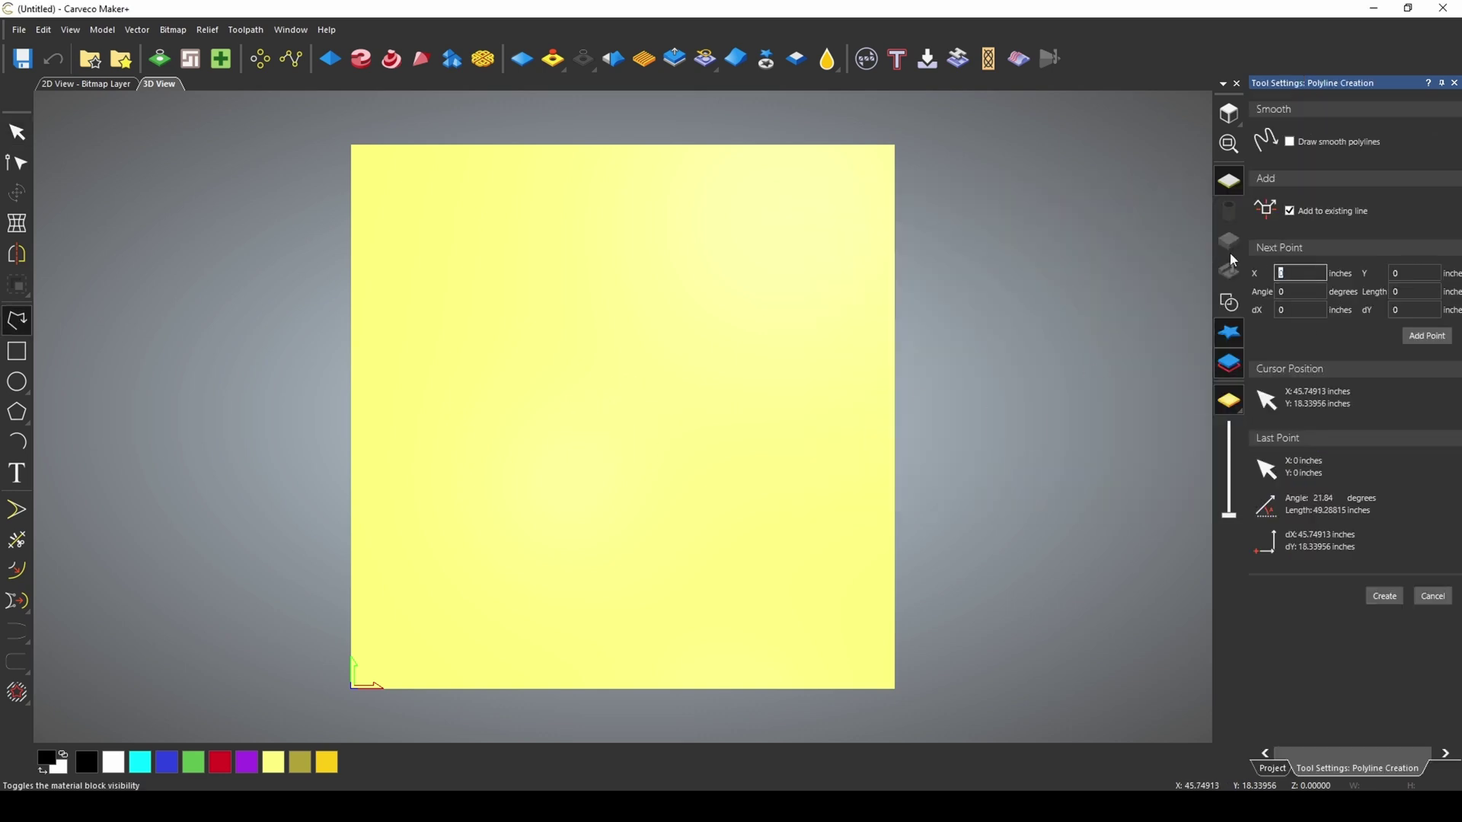
text(10)
key(Tab)
text(10)
click(1410, 341)
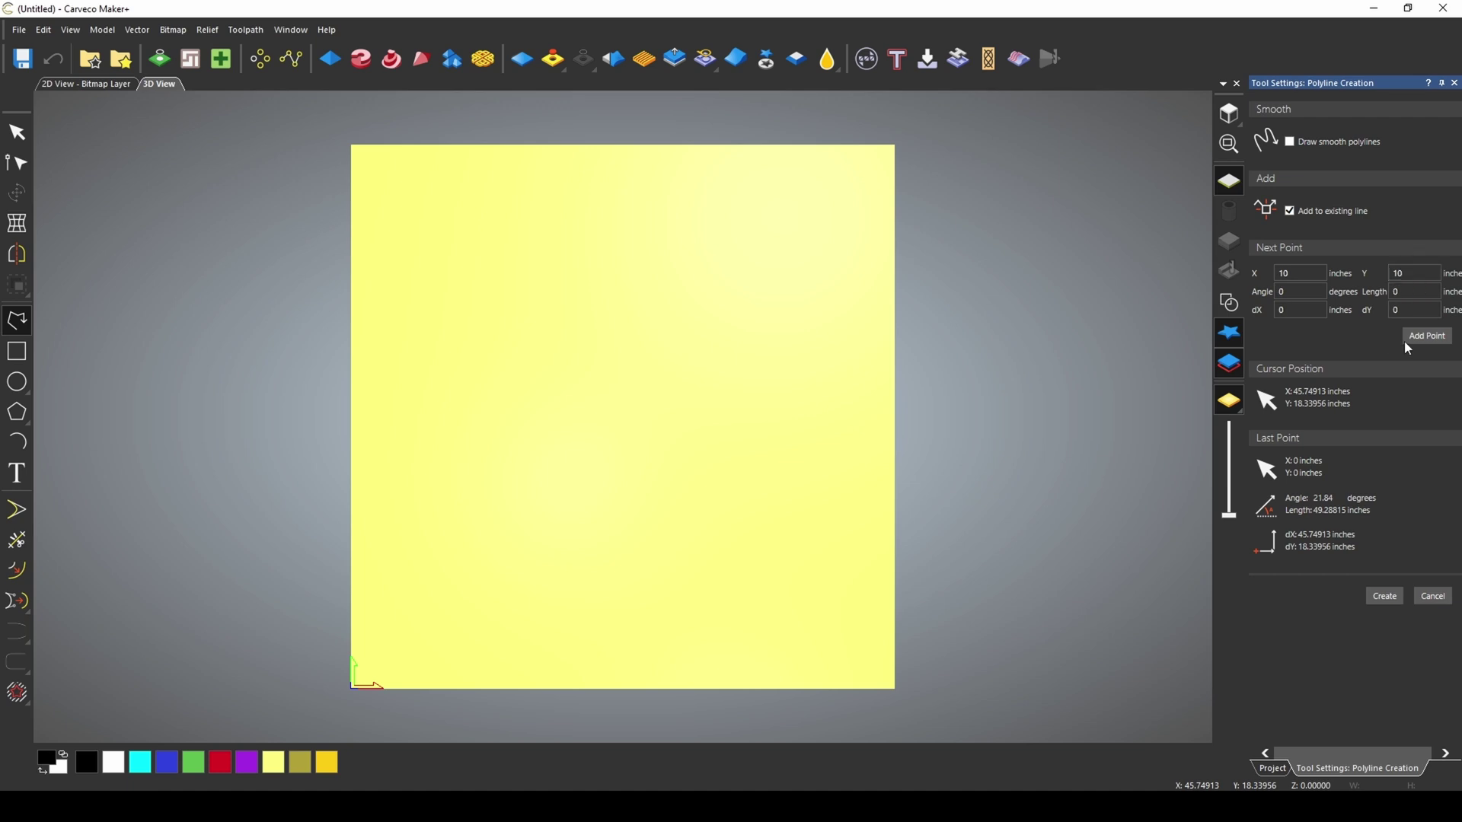
Step: Continue the polyline to X 10.125 inches, and add a segment 0.125 inches long at an angle of -45 degrees
click(1300, 276)
text(.125)
key(Return)
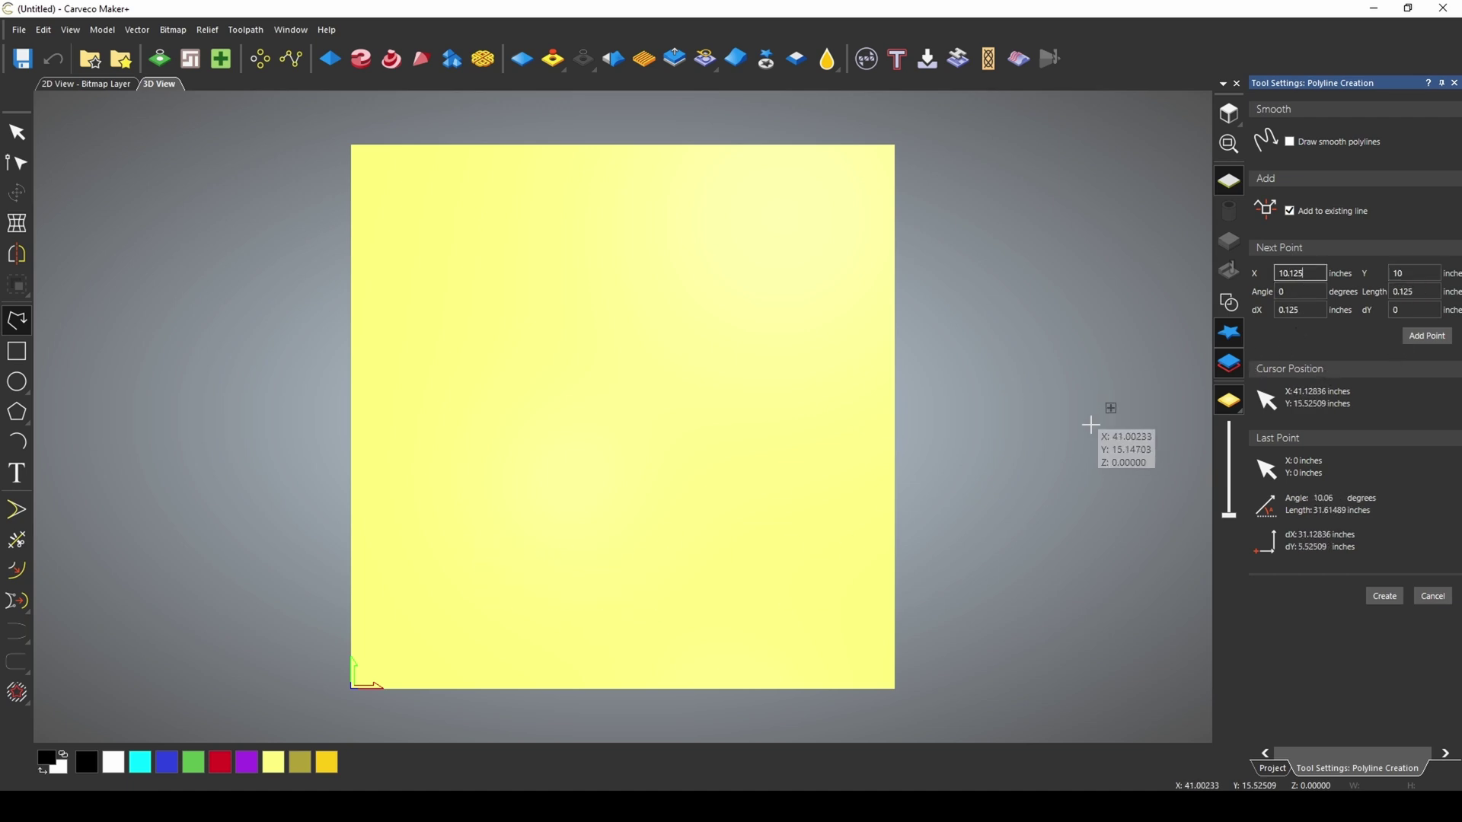
scroll(1154, 285, up, 5)
text(-45)
key(Tab)
text(.125)
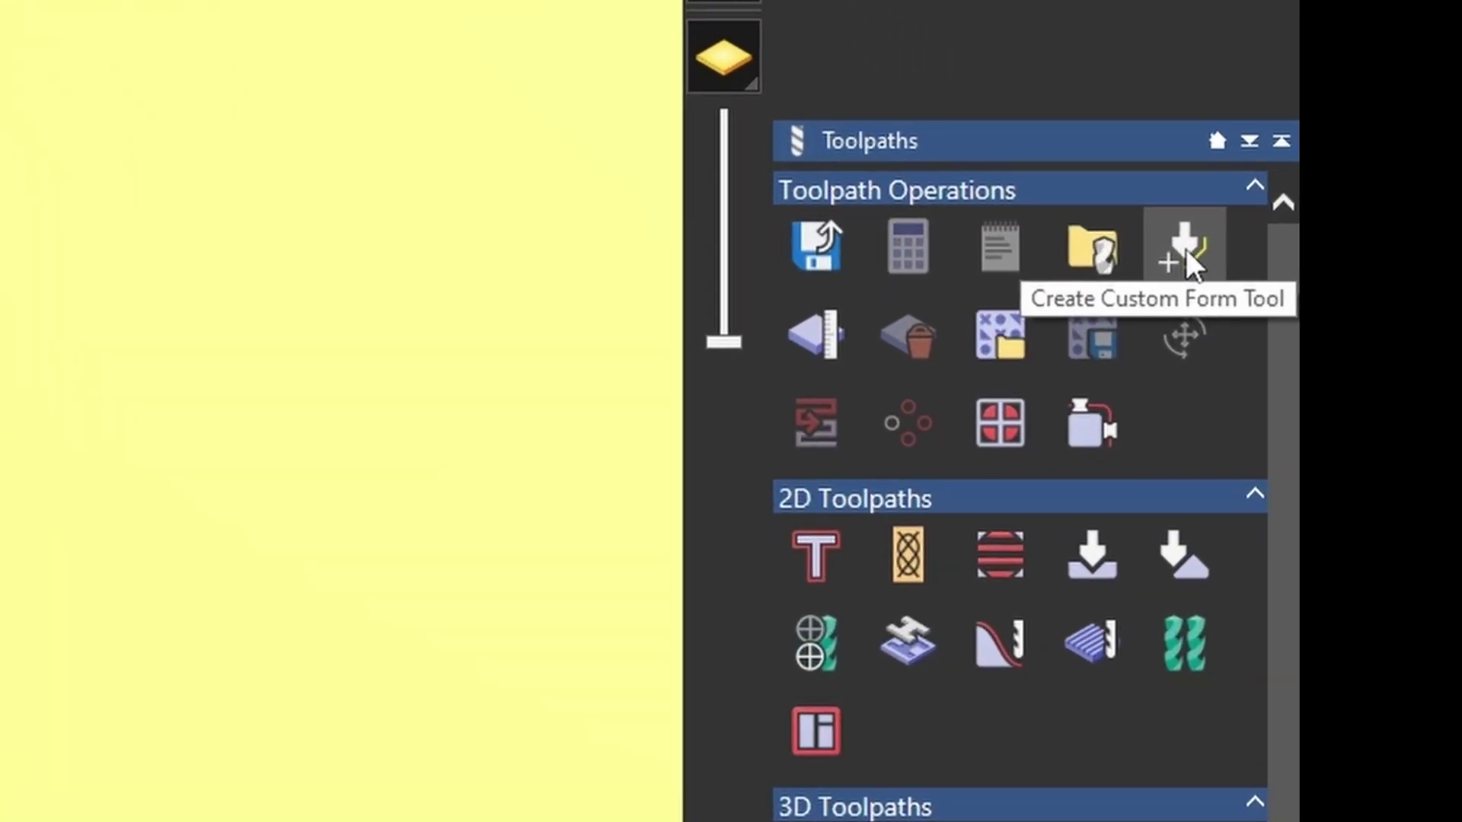
Step: Create a custom form tool from the drawn profile and open its stepdown value for editing
click(1186, 249)
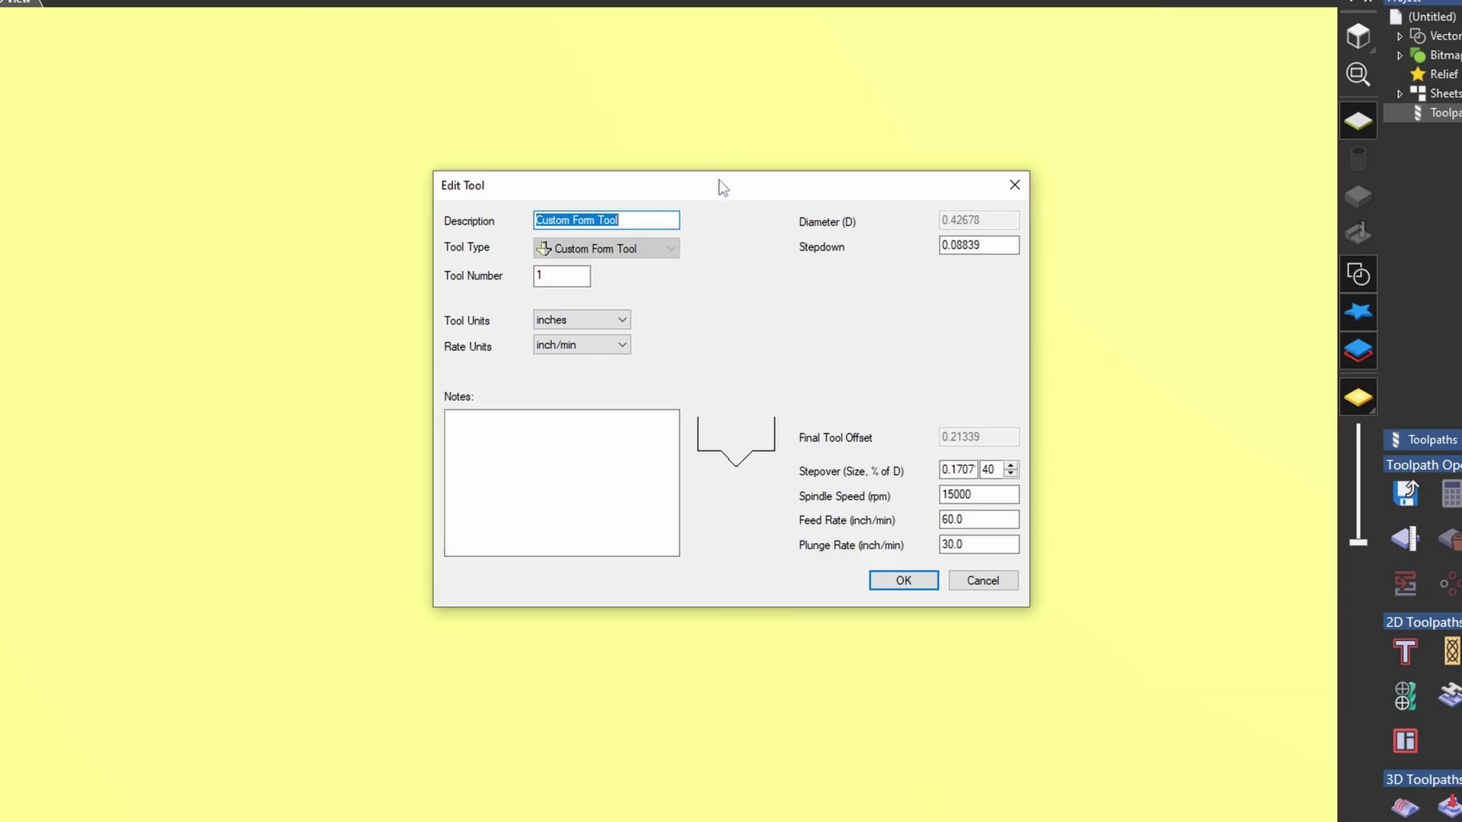
drag(719, 180, 961, 169)
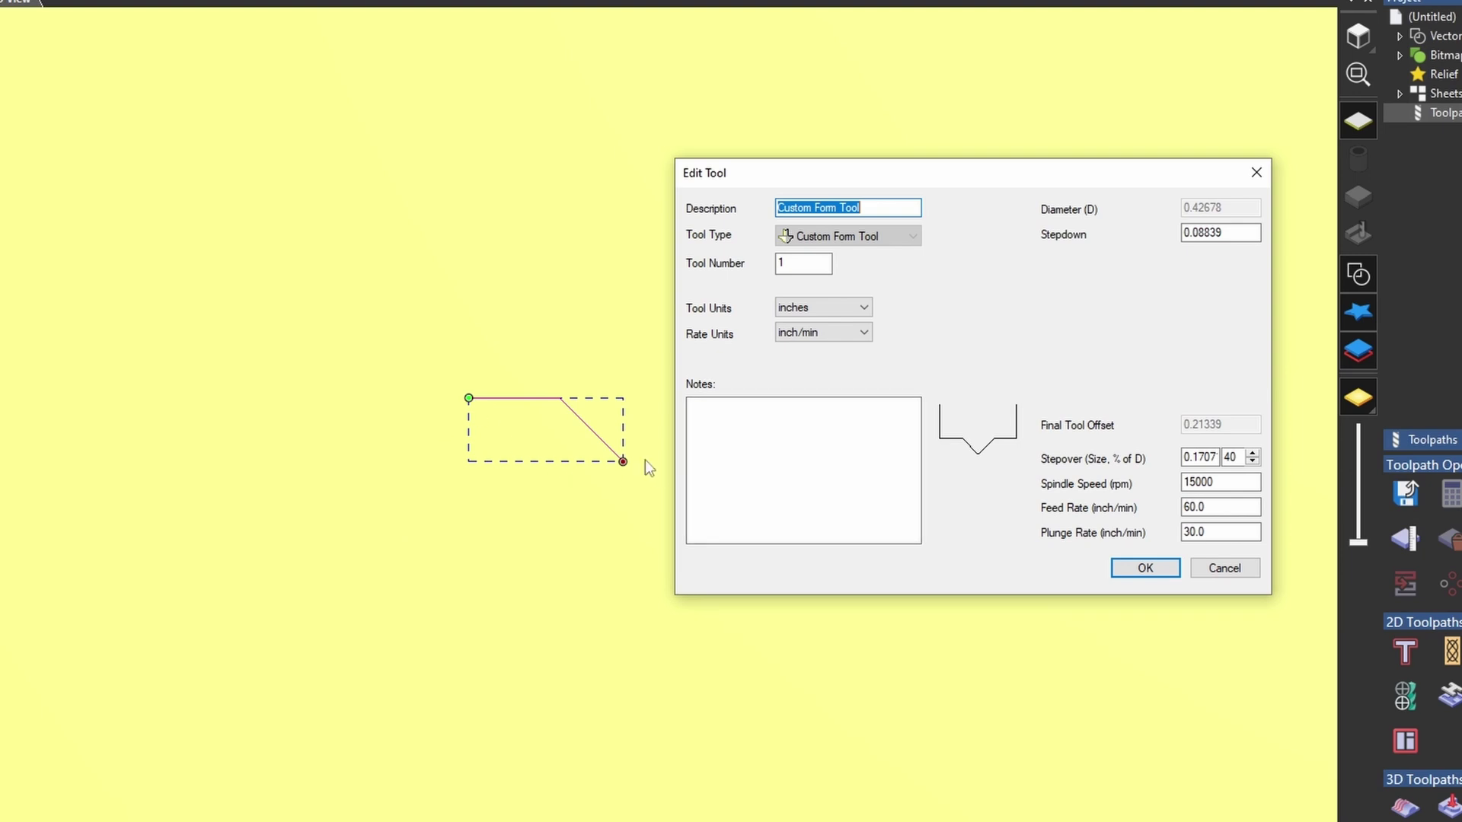
click(1237, 233)
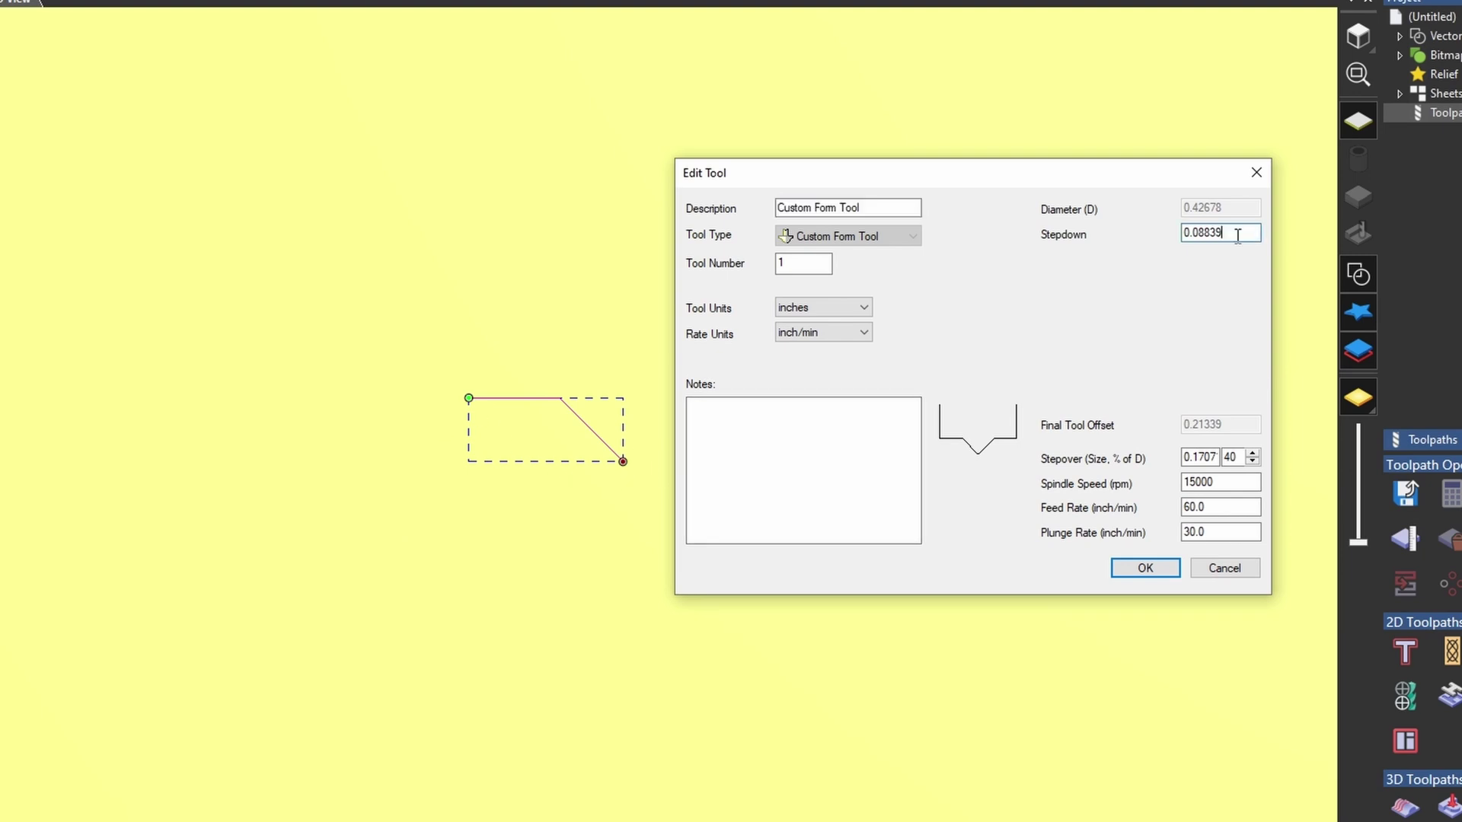